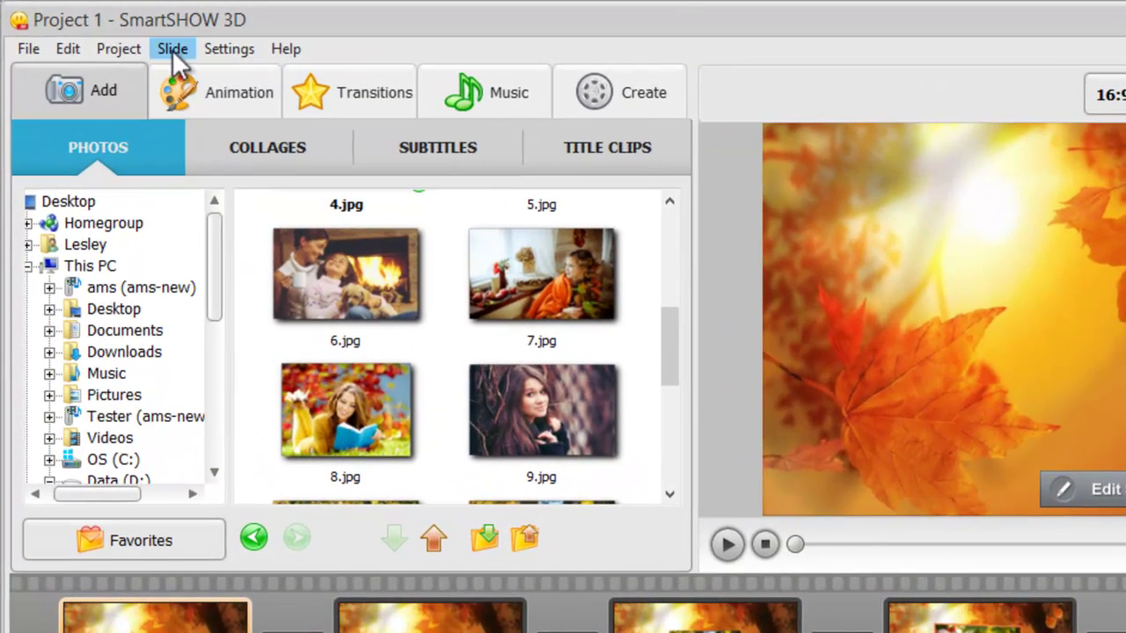
- Insert a blank slide after slide 1 and open it in the Edit Slide window
left_click(172, 49)
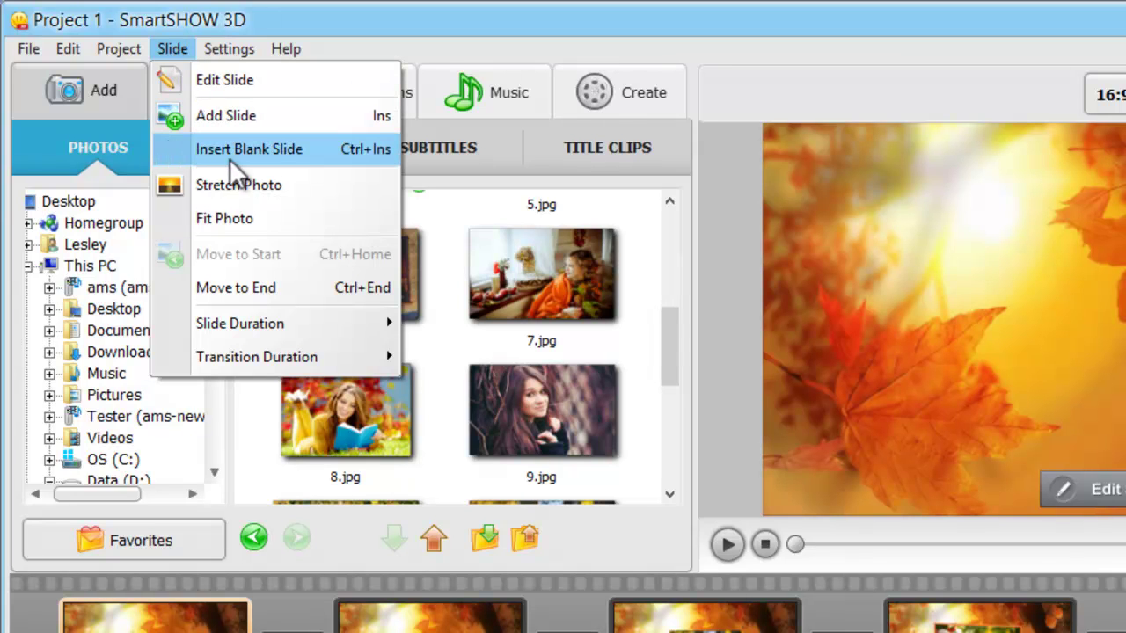
left_click(286, 159)
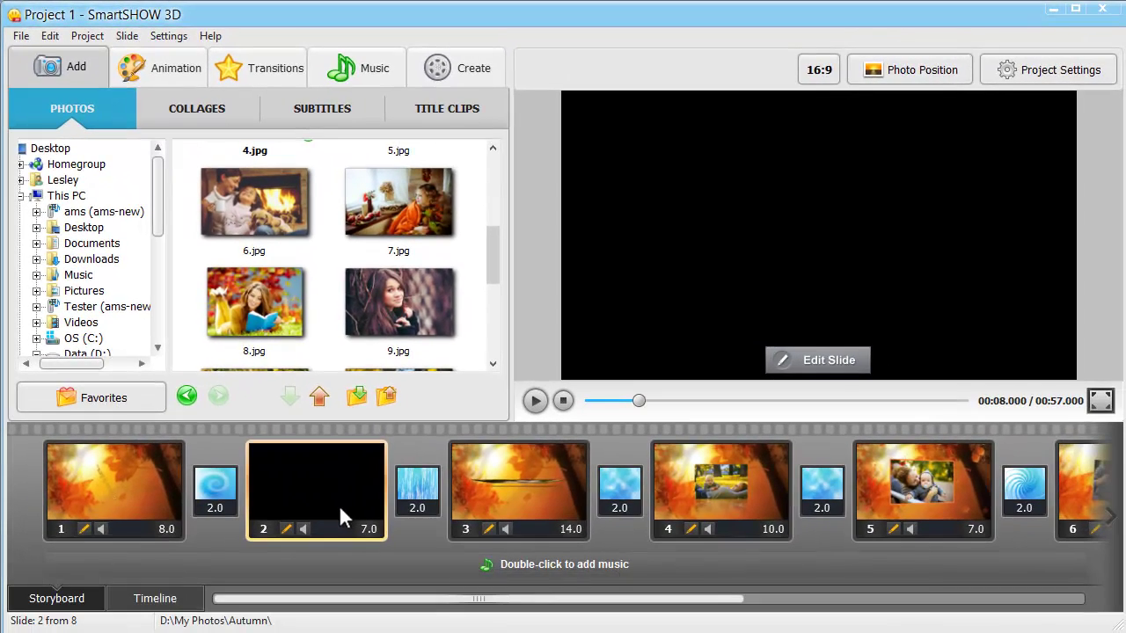
left_click(828, 363)
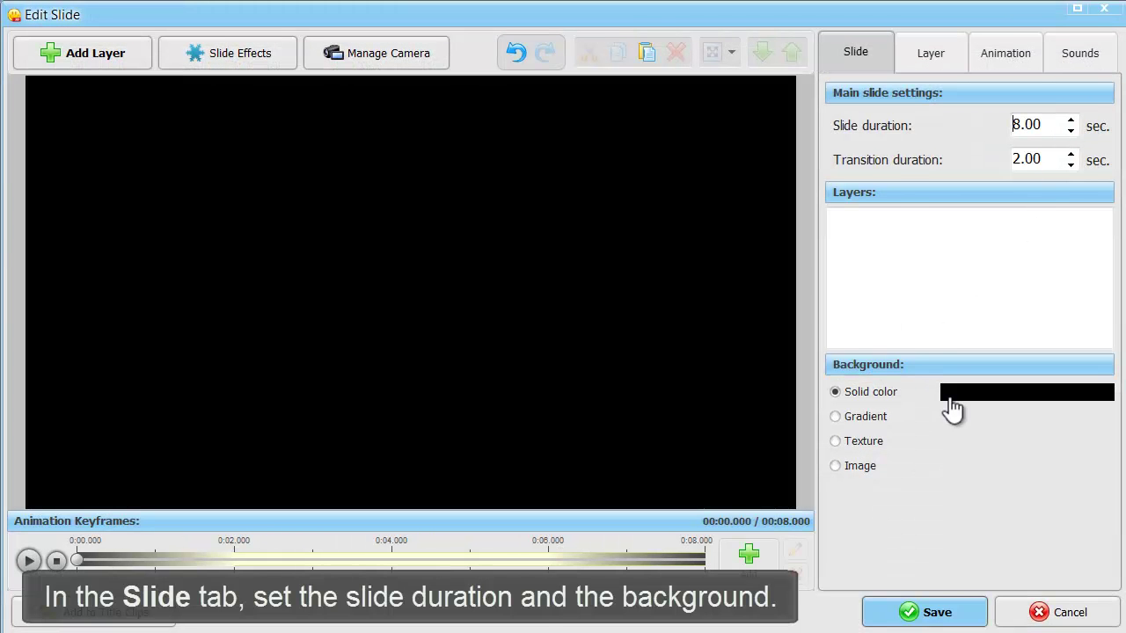
- Replace slide 2's solid black background with the tan texture from the gallery
left_click(952, 407)
left_click(595, 434)
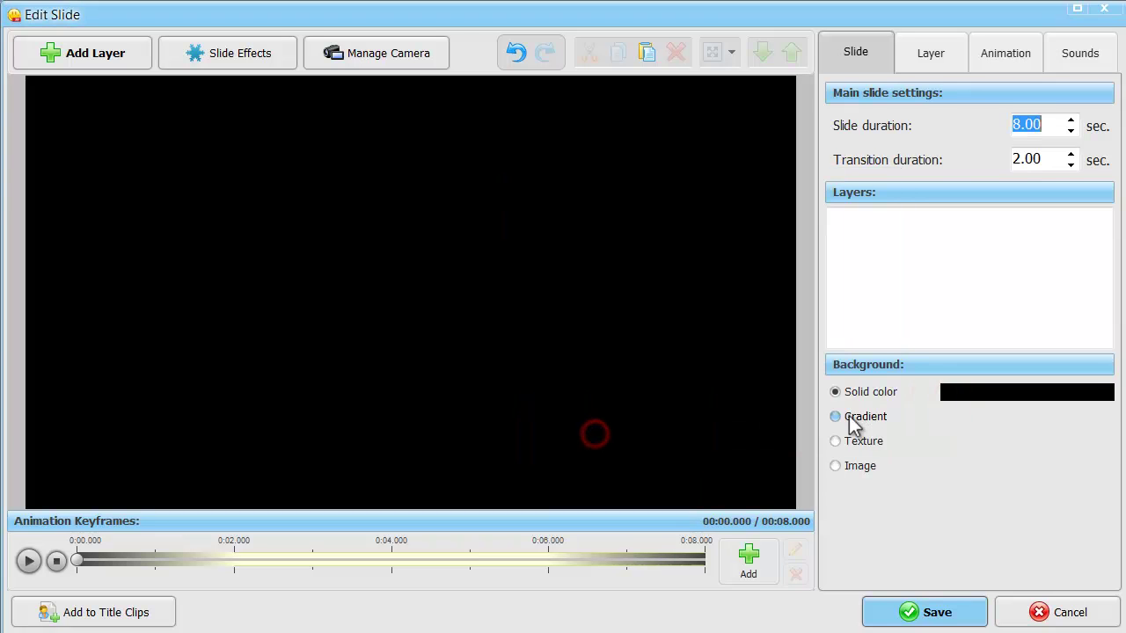
left_click(846, 417)
left_click(843, 467)
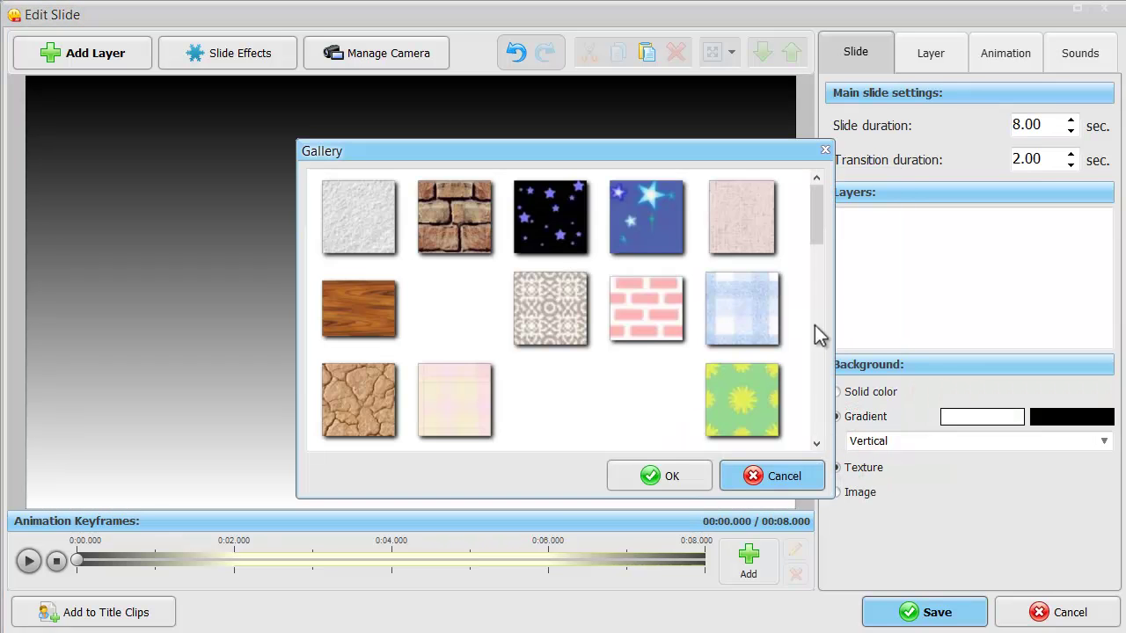
left_click_drag(816, 219, 836, 278)
double_click(549, 339)
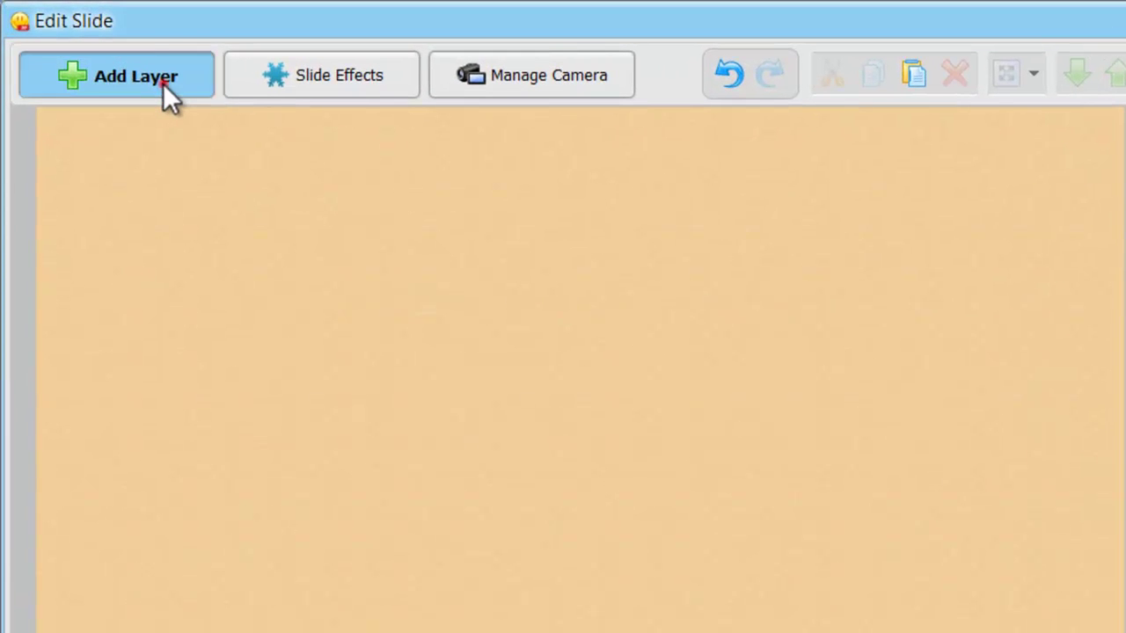
- Add photo 9 from the Autumn folder as a photo layer on slide 2
left_click(162, 82)
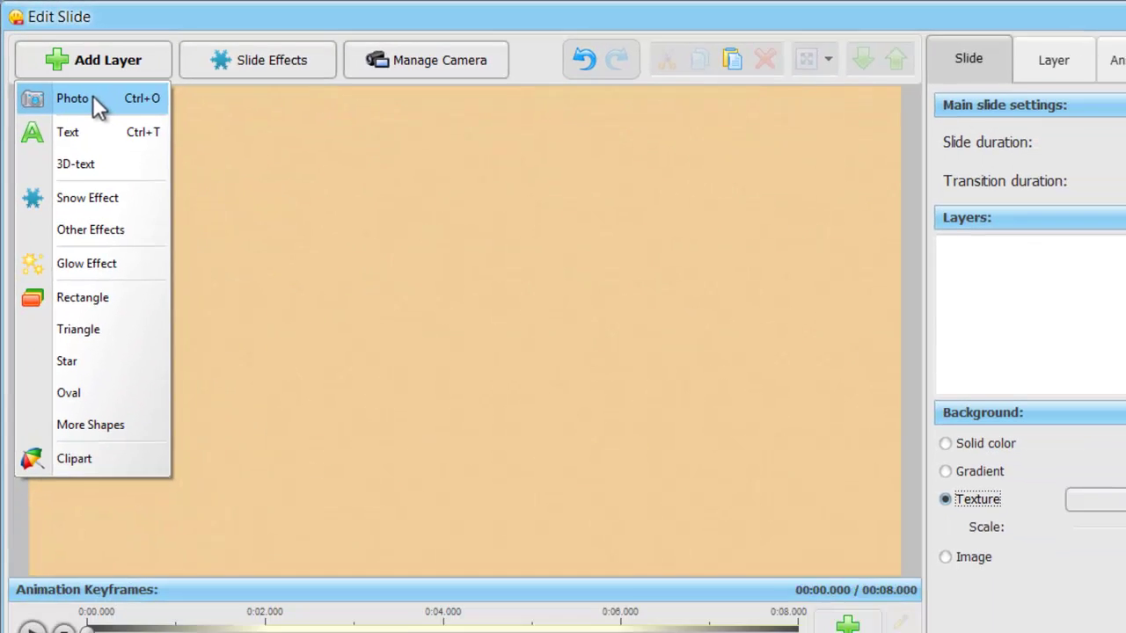
left_click(113, 125)
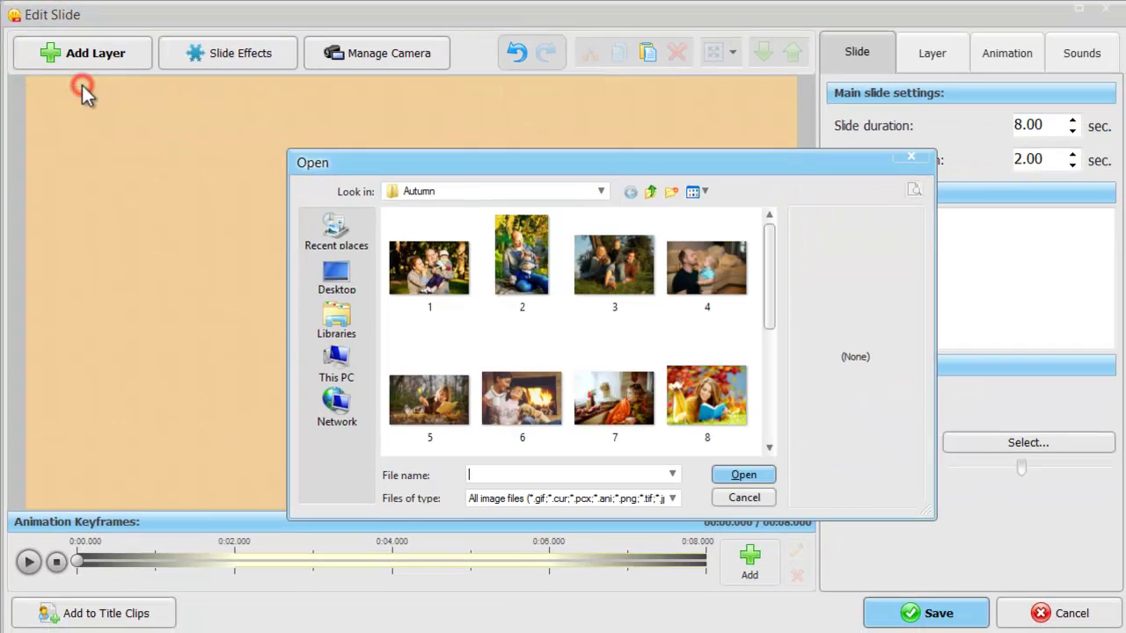
left_click_drag(767, 265, 770, 332)
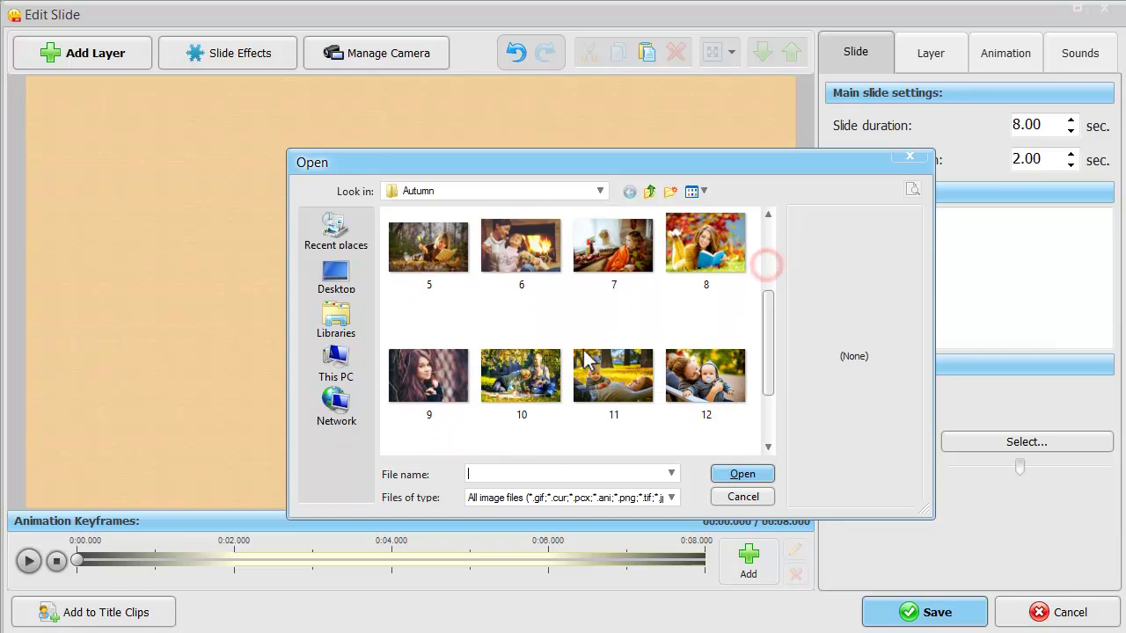
double_click(428, 375)
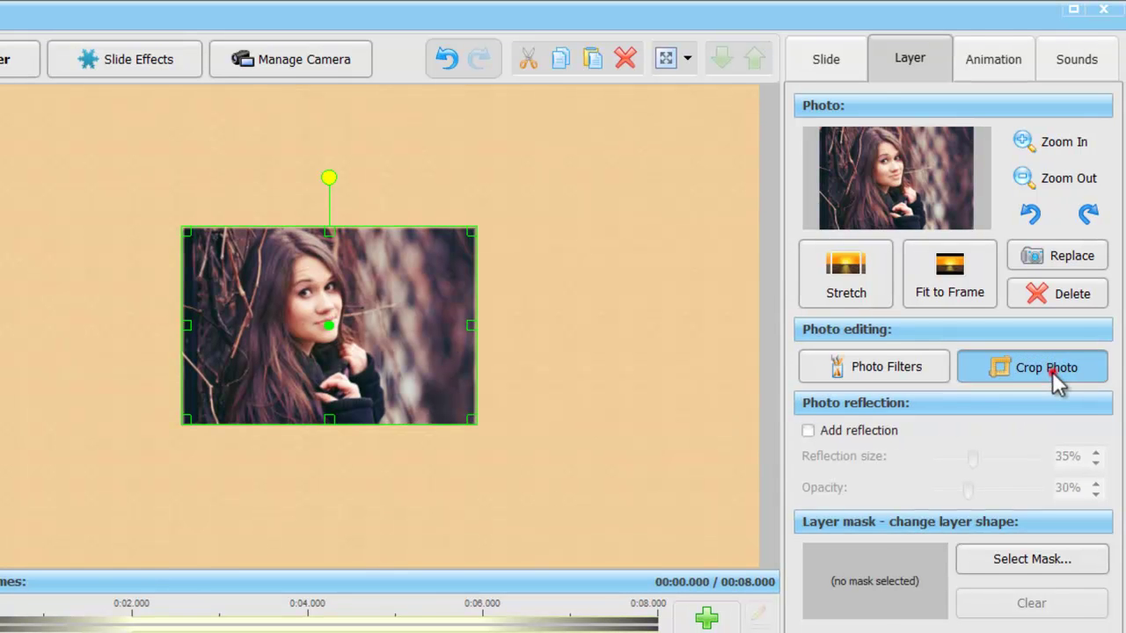
- Crop the photo in from the bottom-right corner, keeping its aspect ratio
left_click(1052, 371)
left_click(138, 599)
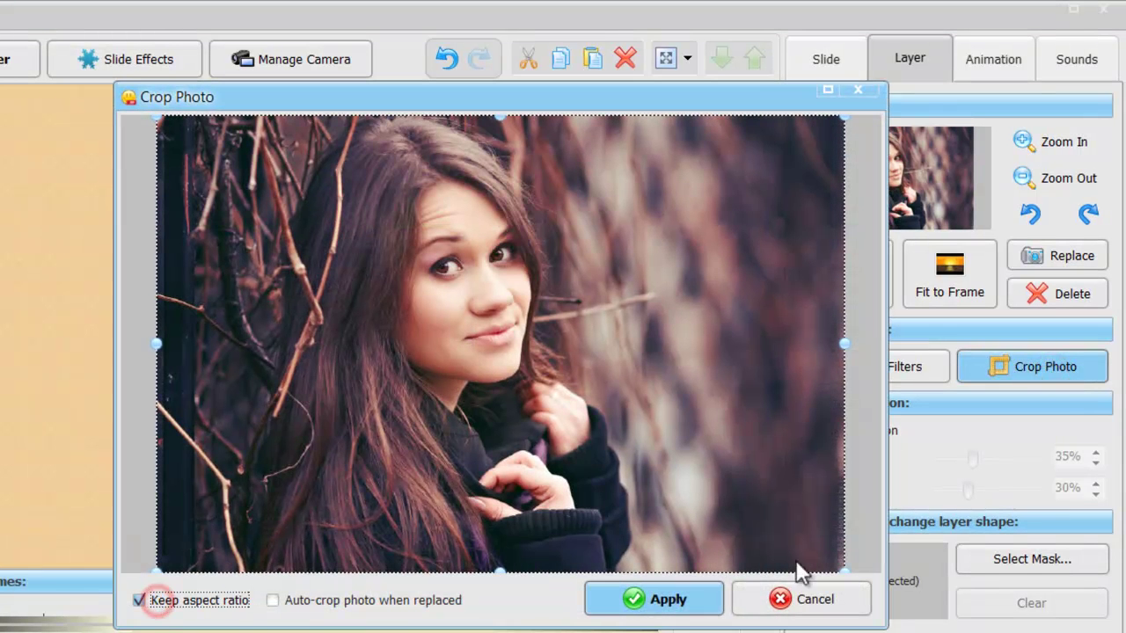
left_click_drag(844, 570, 646, 512)
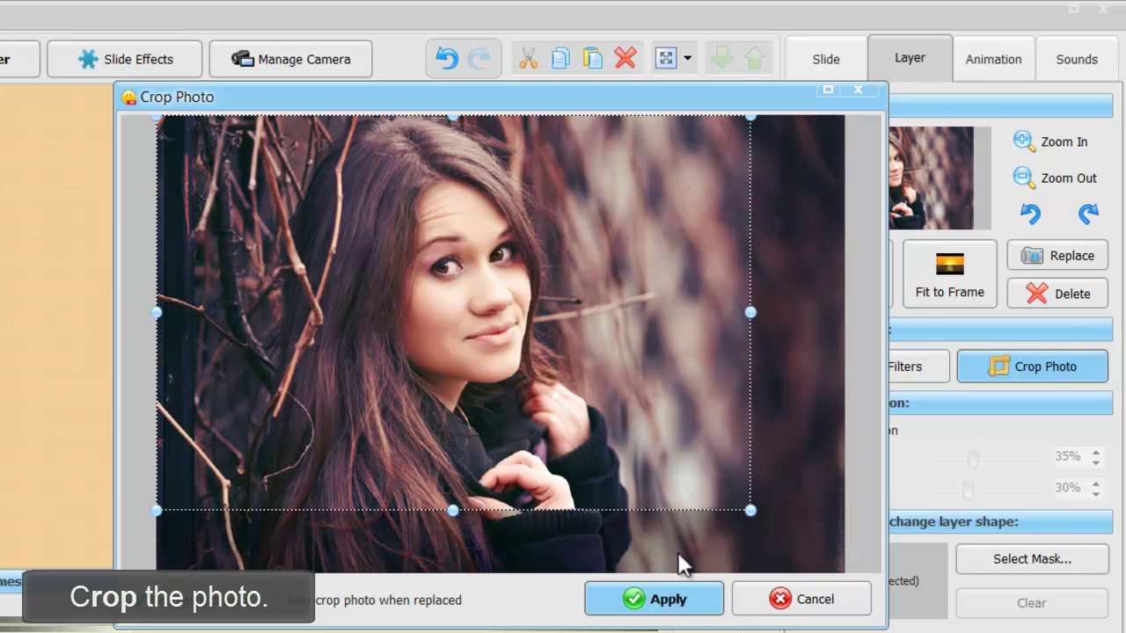
left_click(682, 607)
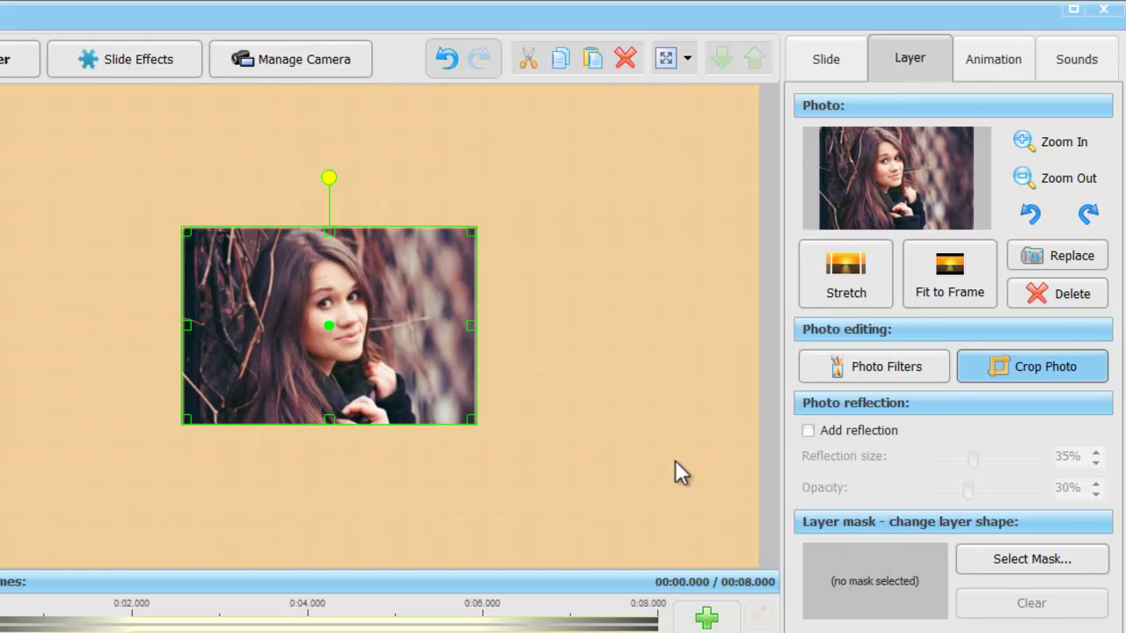
- Apply photo filters: slightly raised brightness plus the middle vignette style
left_click(883, 368)
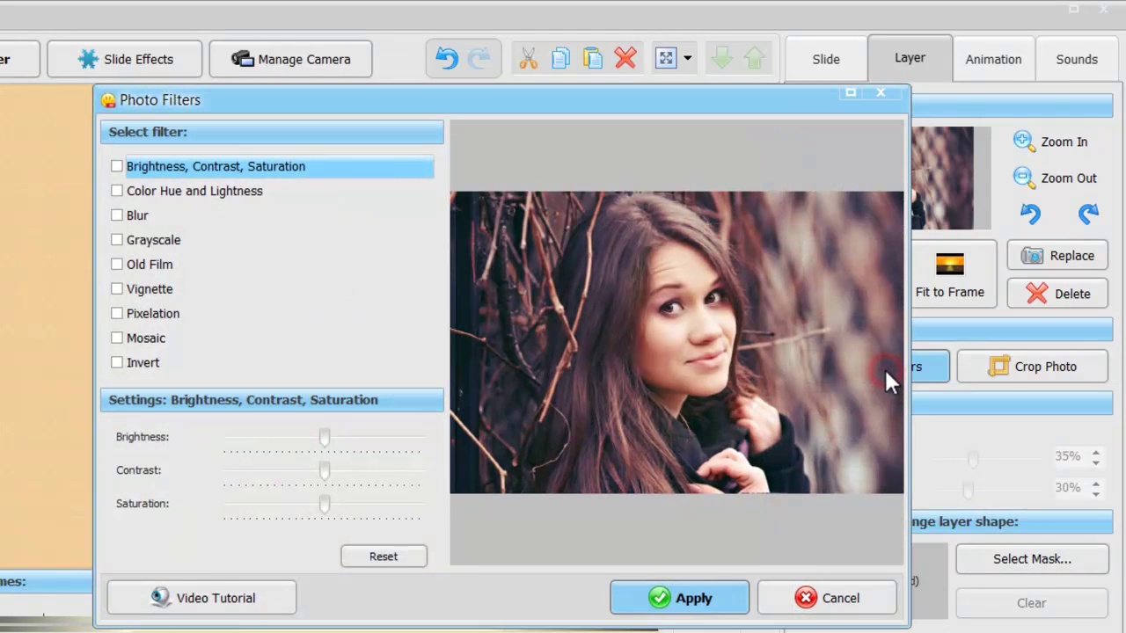
left_click(117, 166)
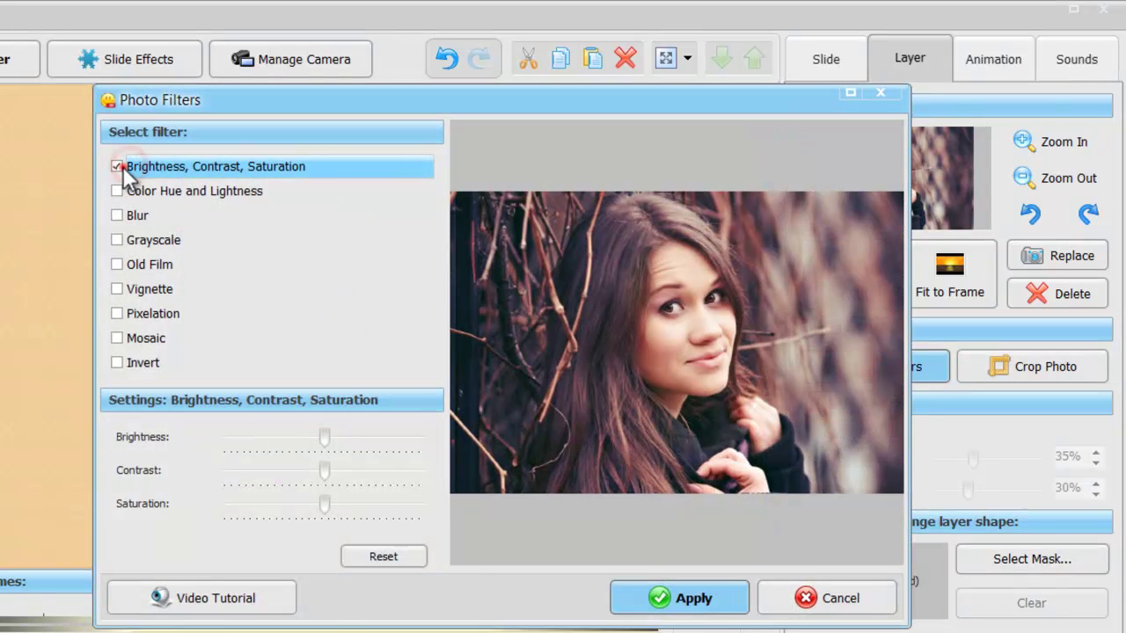
left_click_drag(325, 437, 328, 438)
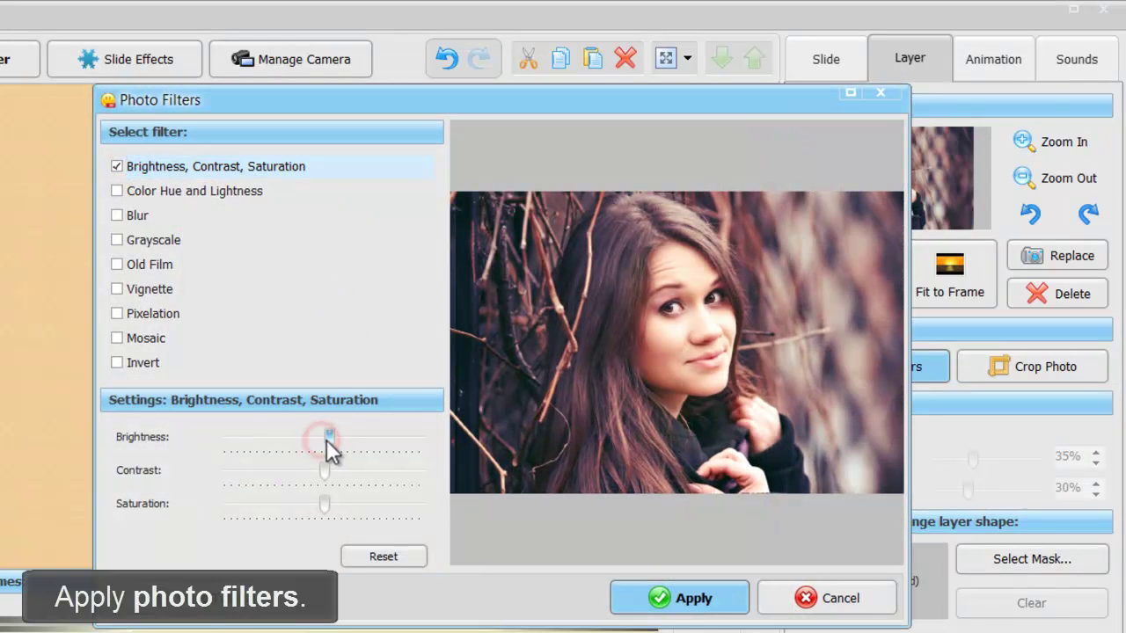
left_click(118, 241)
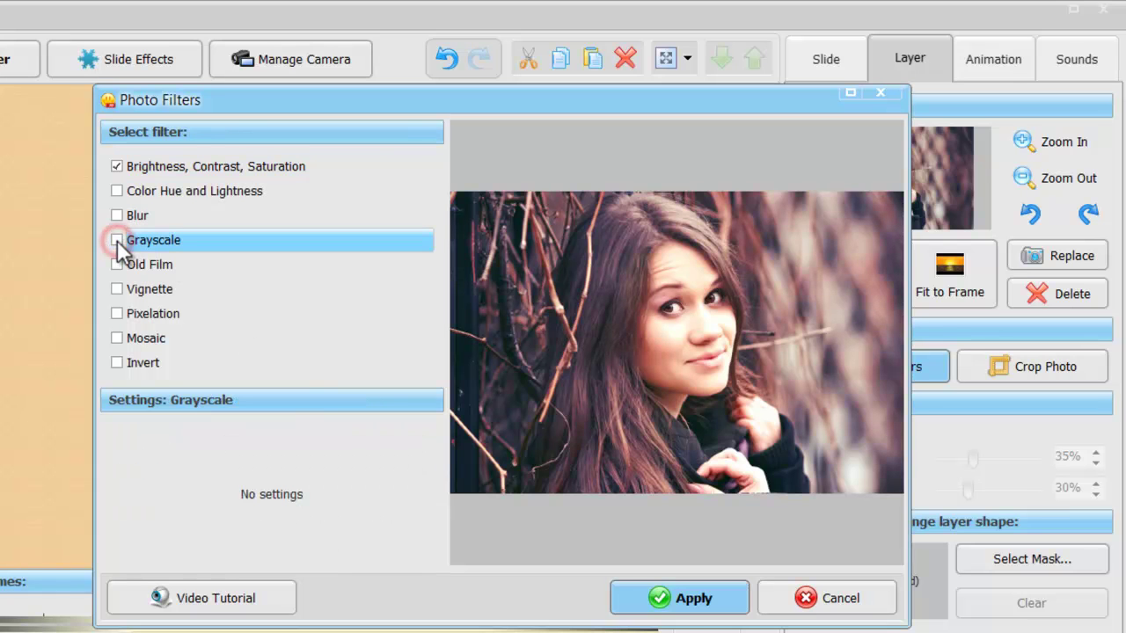
left_click(117, 288)
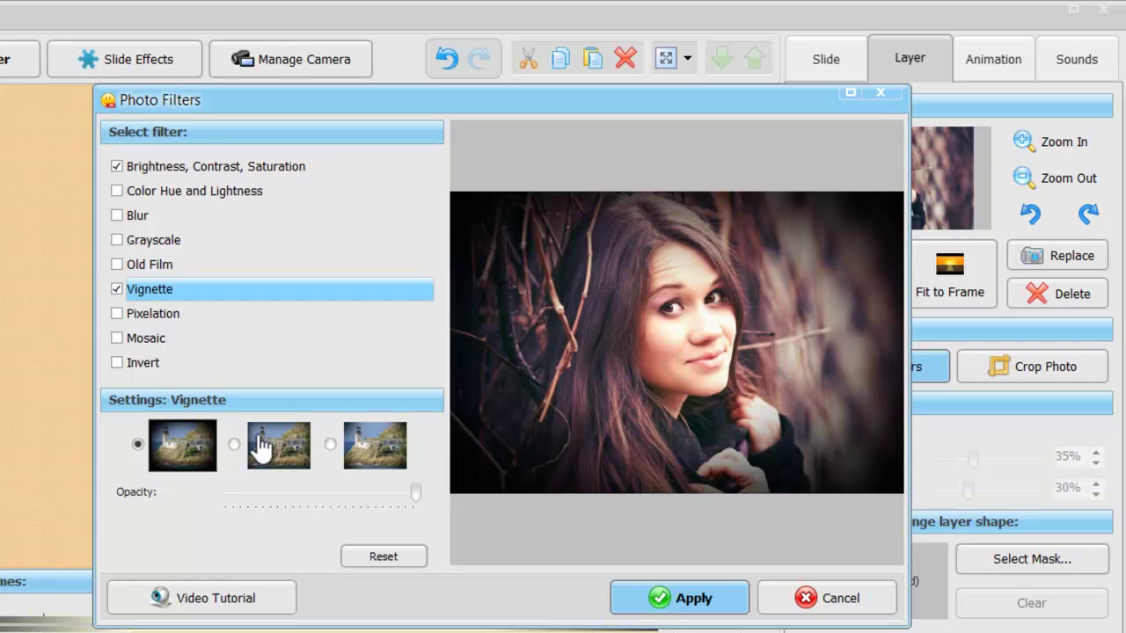
left_click(278, 446)
left_click(617, 605)
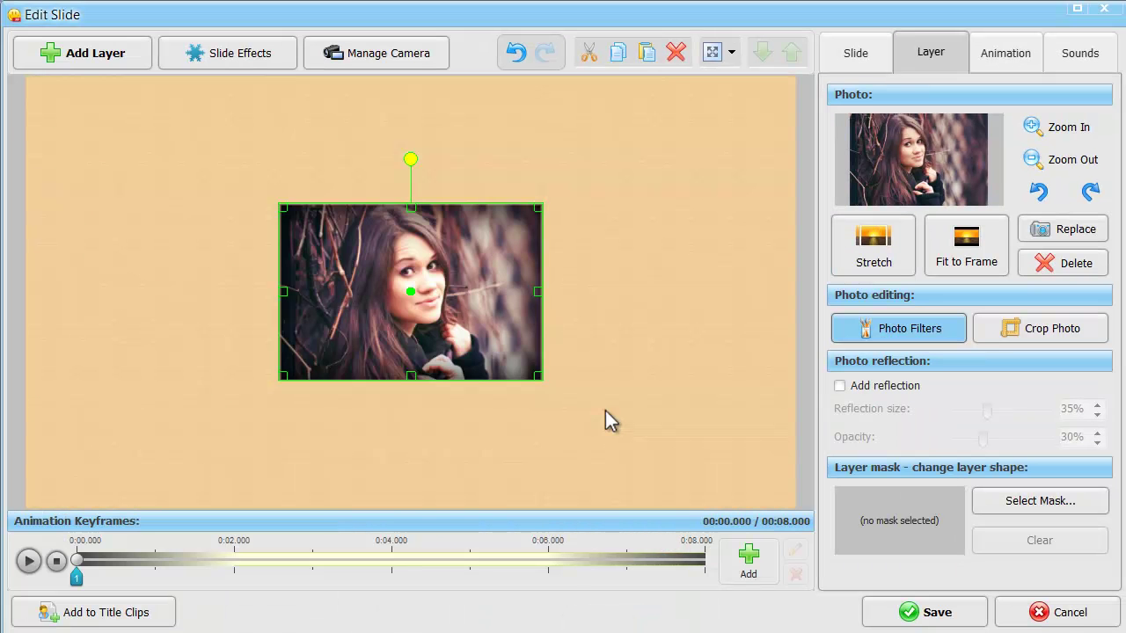
left_click(840, 387)
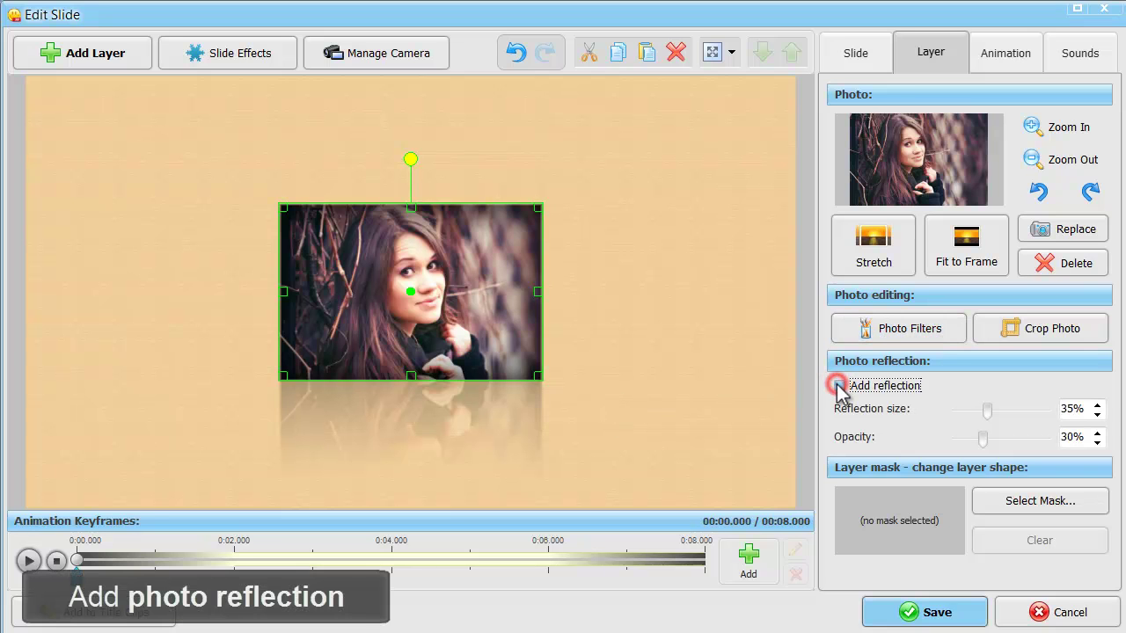
left_click(840, 387)
left_click(987, 502)
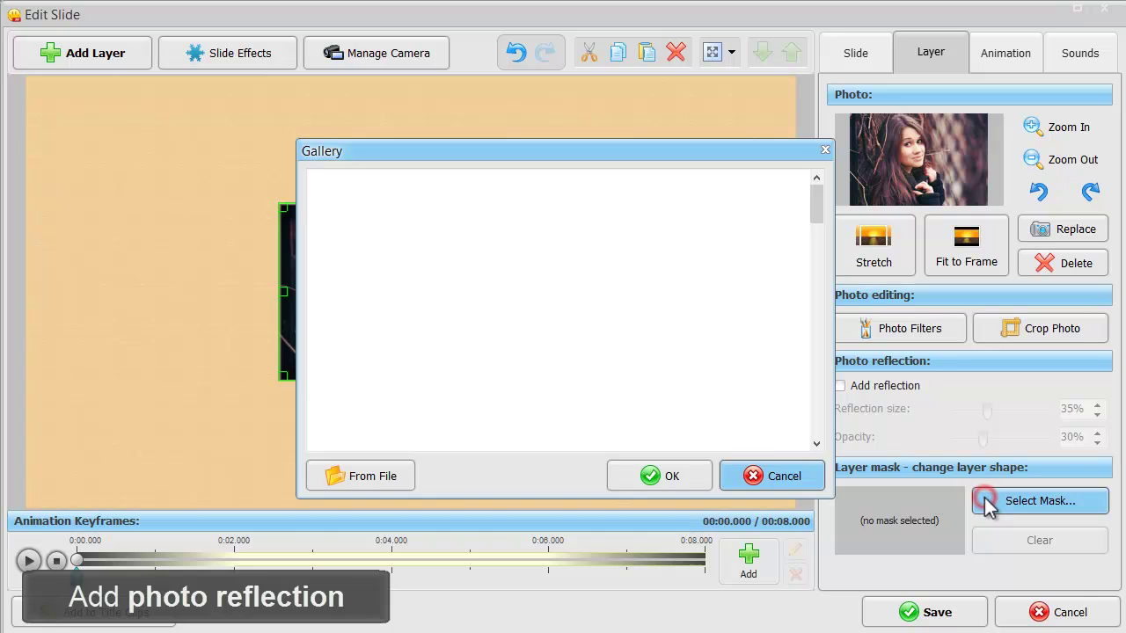
left_click_drag(814, 209, 816, 323)
double_click(764, 352)
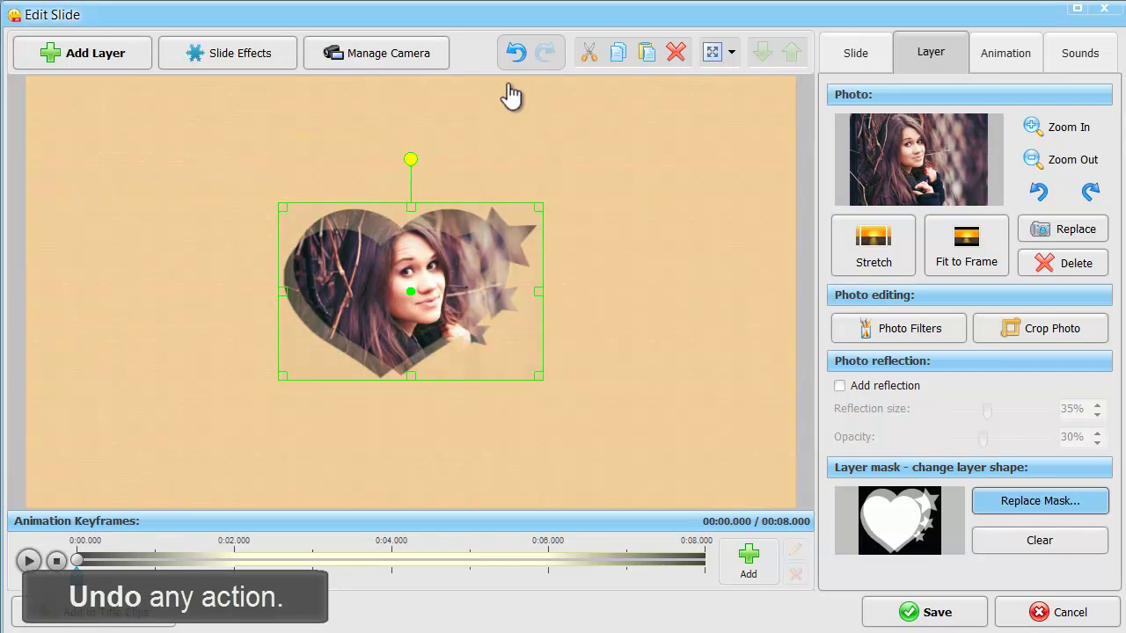
left_click(515, 58)
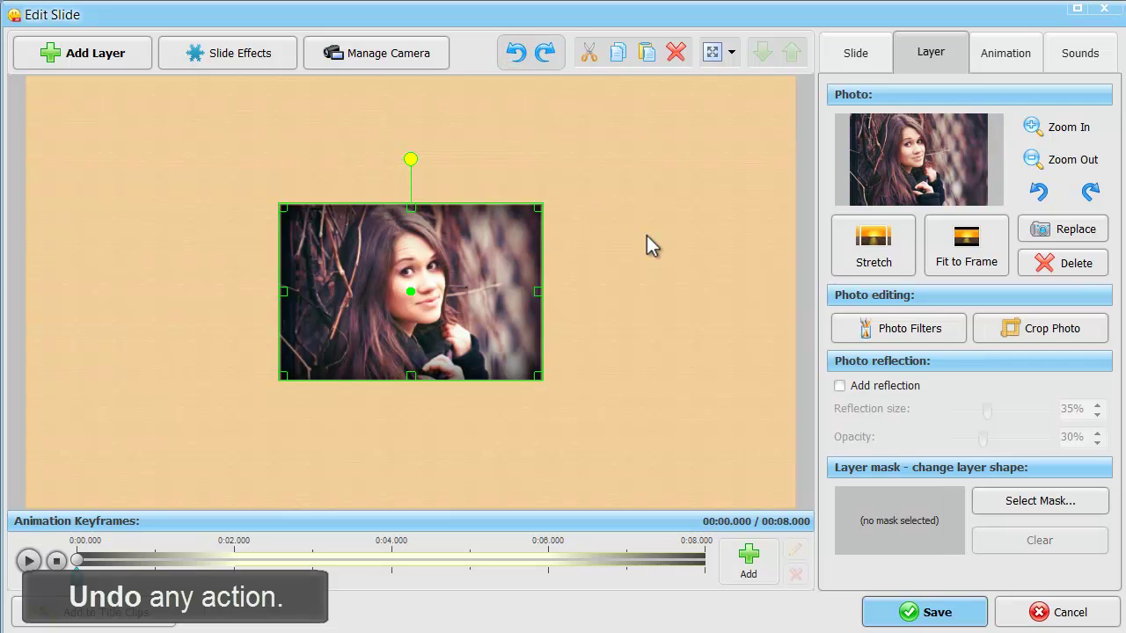
- Move the photo left, then add animation keyframes at 2 and 4 seconds
left_click(1017, 68)
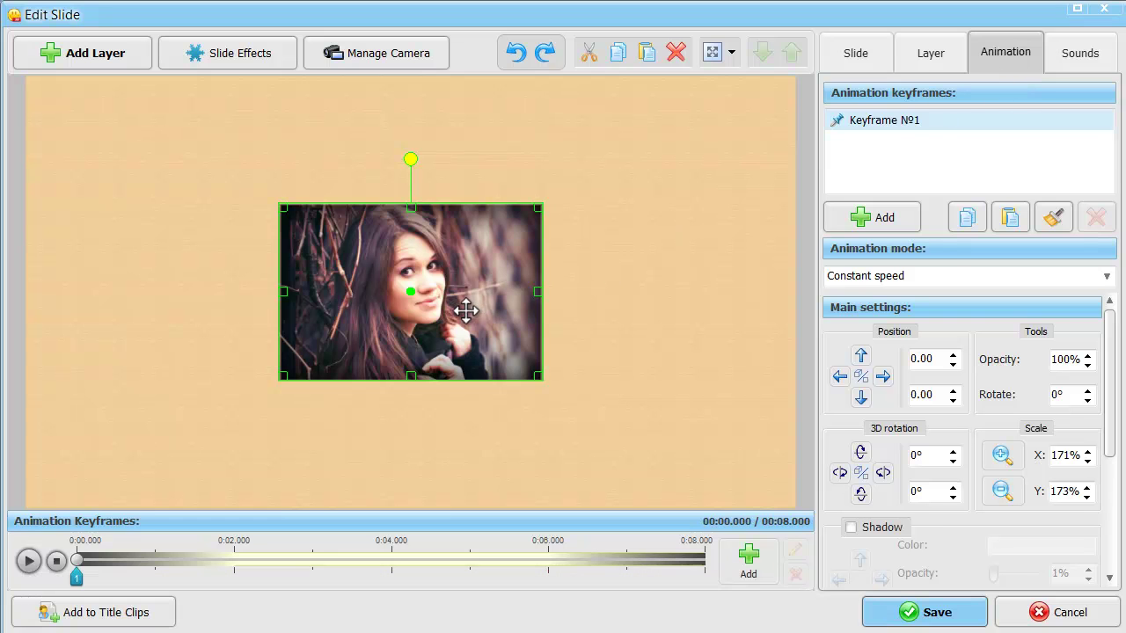
left_click_drag(465, 309, 267, 390)
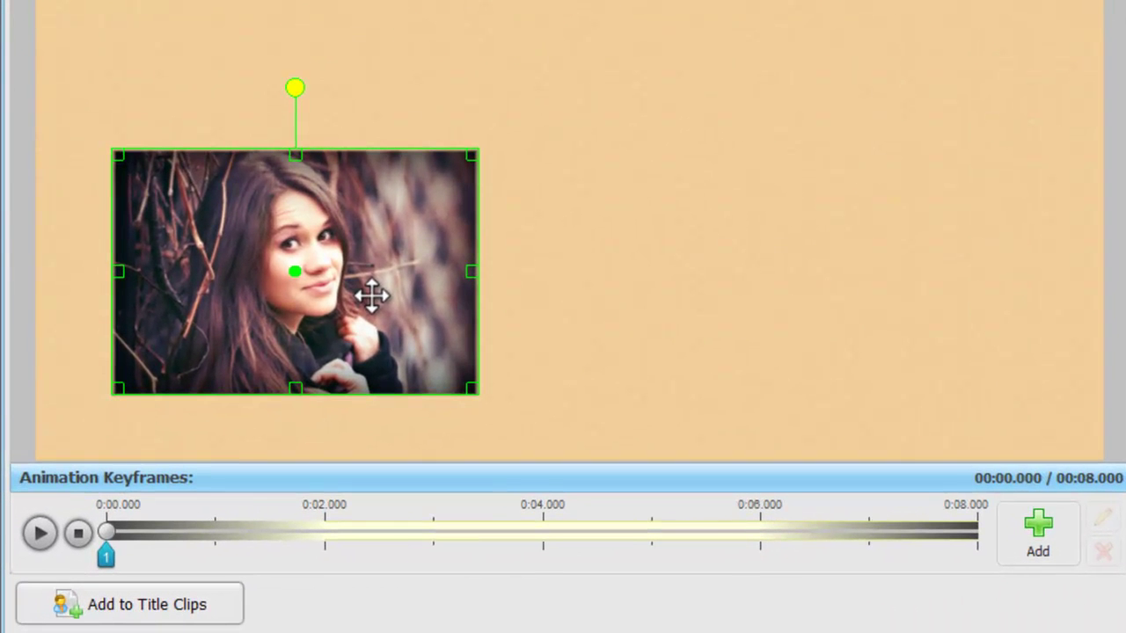
left_click_drag(106, 533, 325, 533)
left_click(1049, 547)
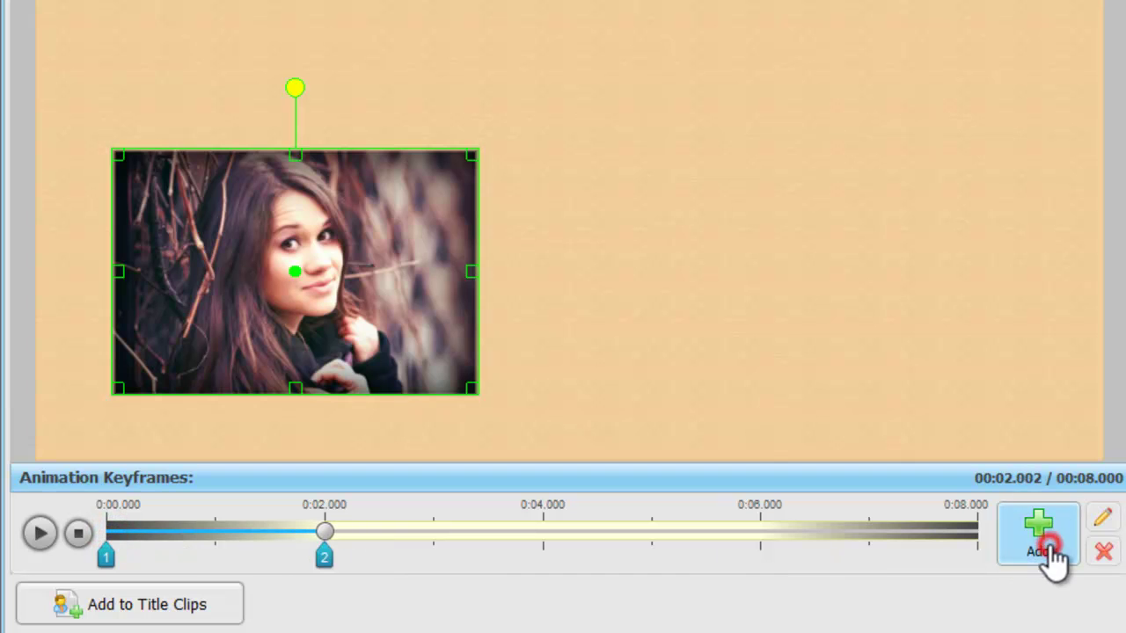
left_click_drag(324, 533, 541, 533)
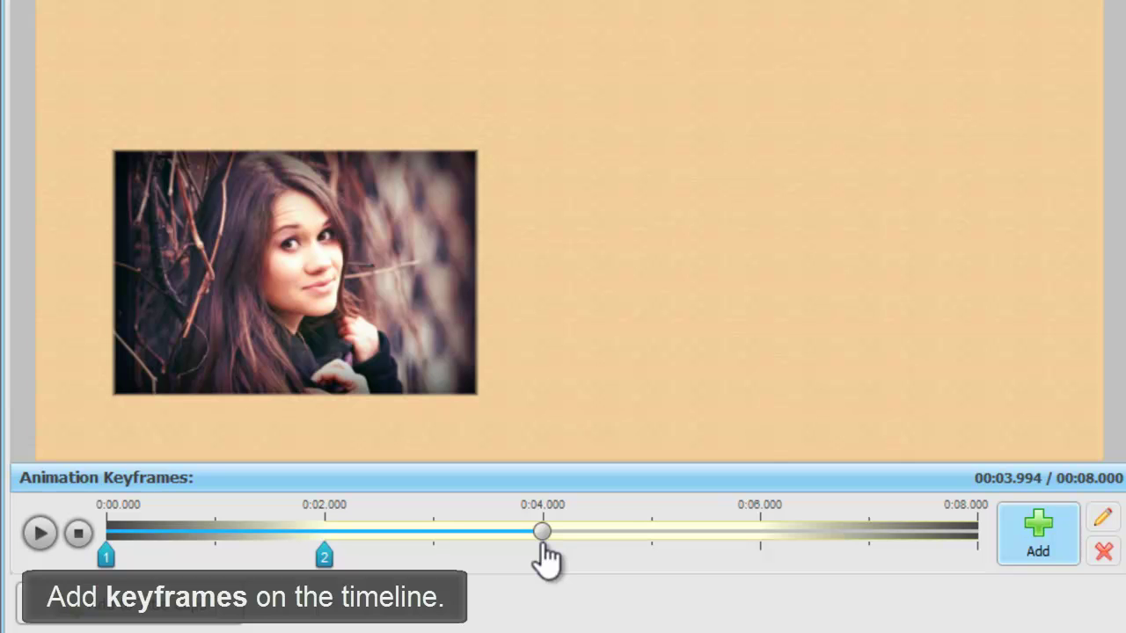
left_click(1052, 546)
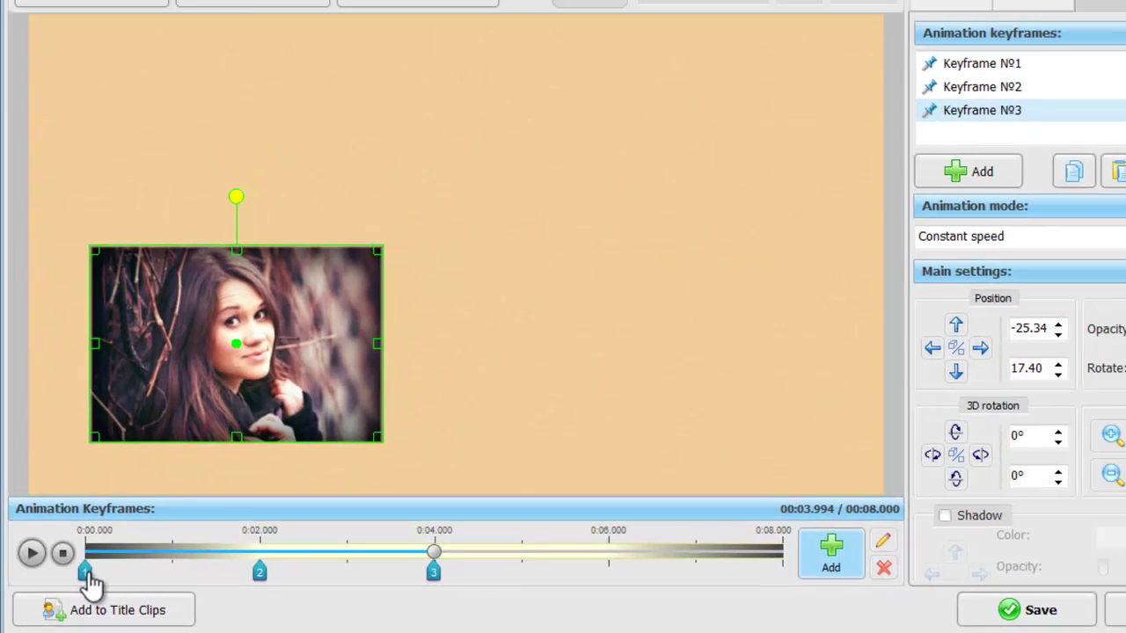
left_click(105, 556)
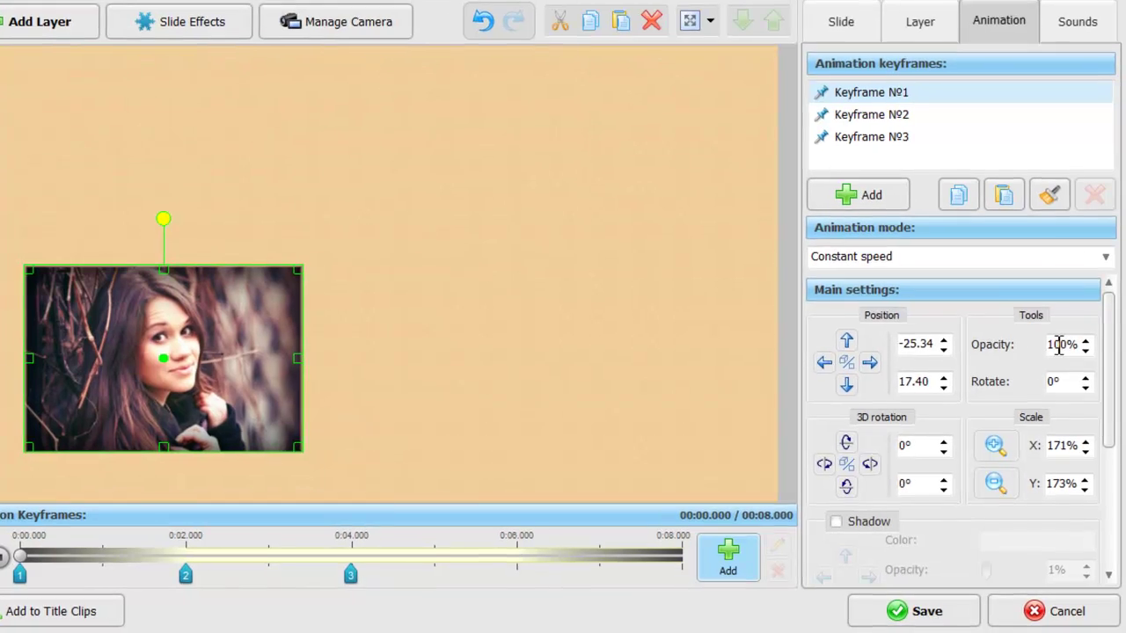
- Set the photo's opacity to 0% at keyframe 1 and 50% at keyframe 2
double_click(1055, 357)
type("0")
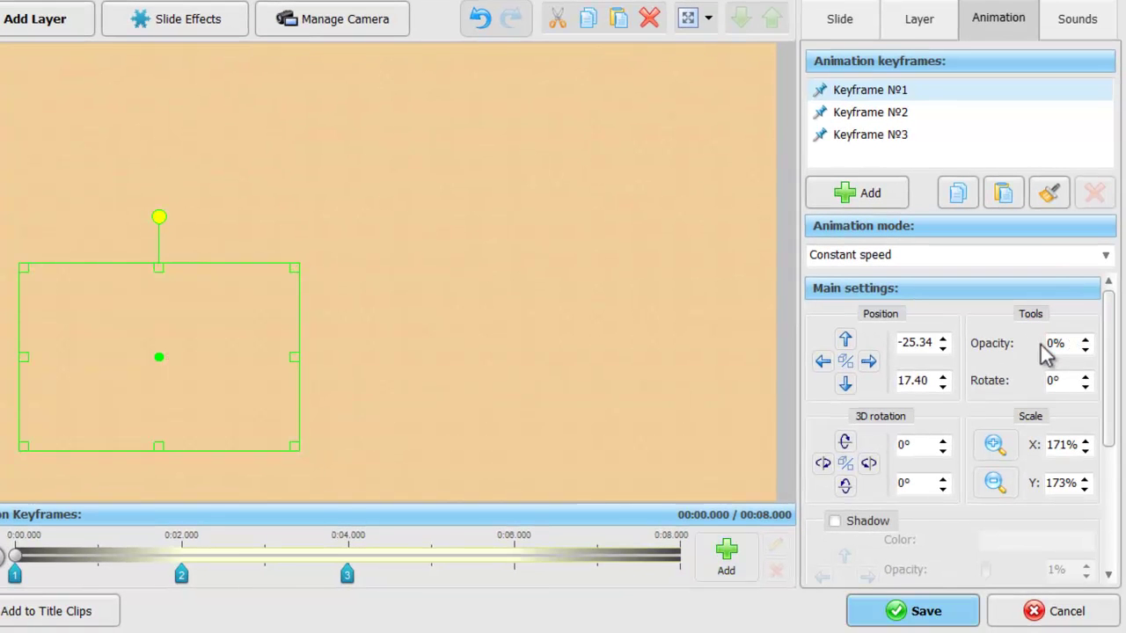
left_click(181, 576)
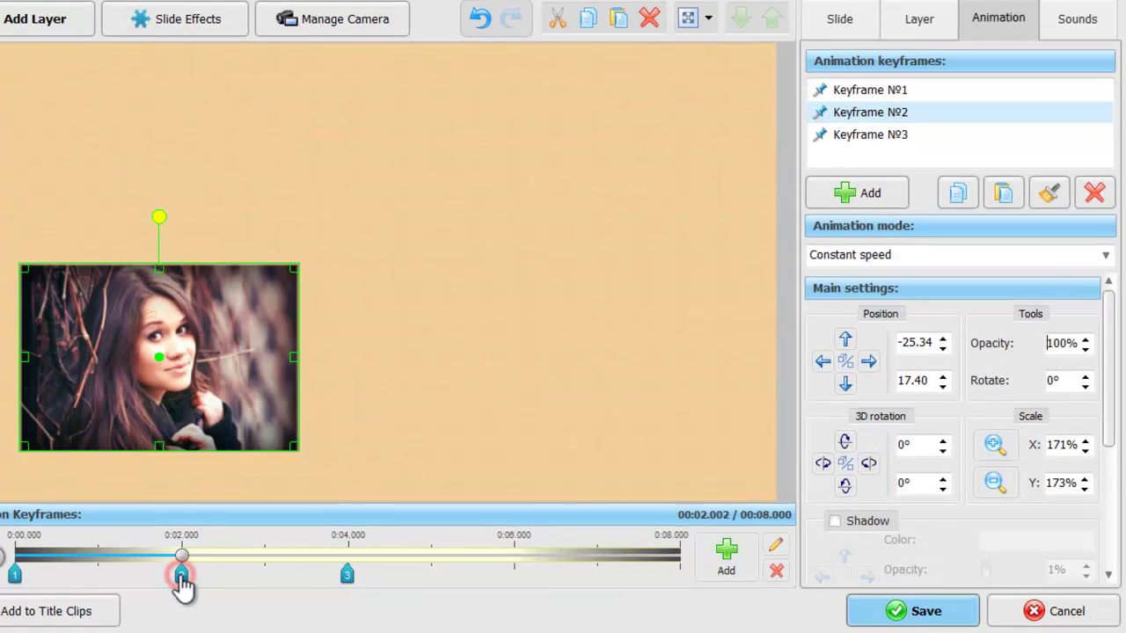
double_click(1058, 344)
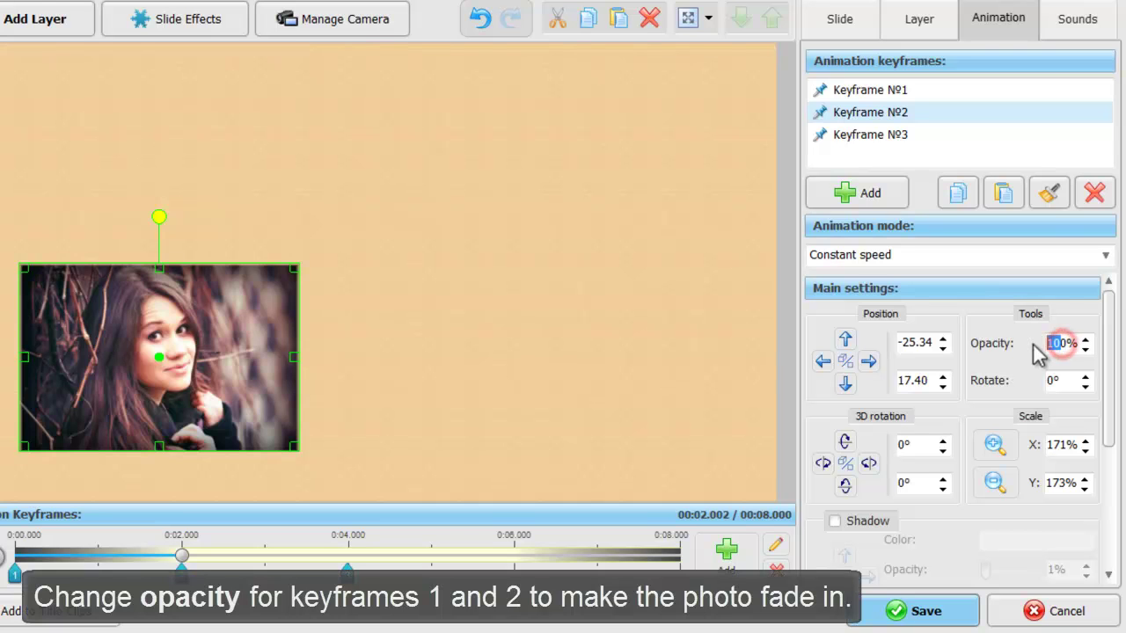
type("50")
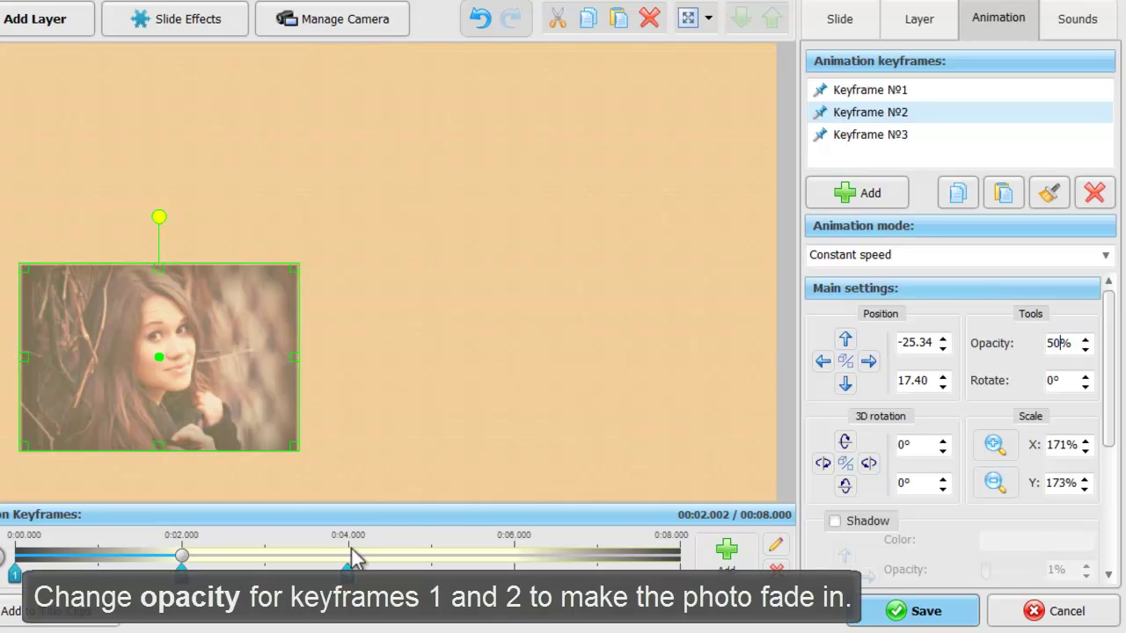
- Enlarge the photo slightly at keyframe 3 and add keyframe 4 at 6 seconds
left_click(348, 576)
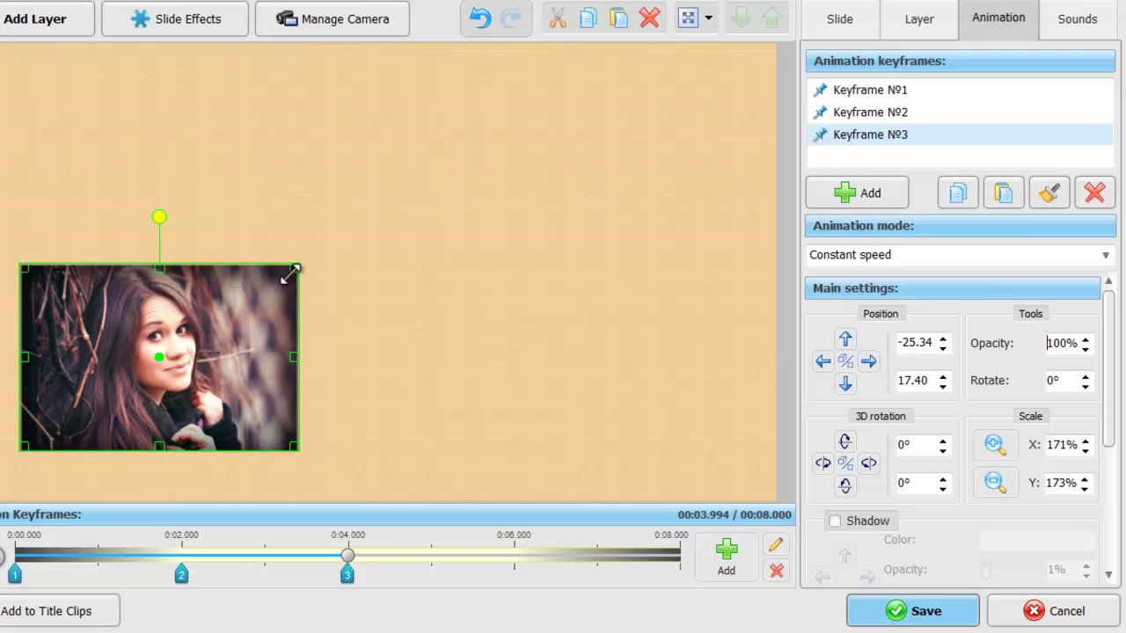
left_click_drag(299, 265, 321, 255)
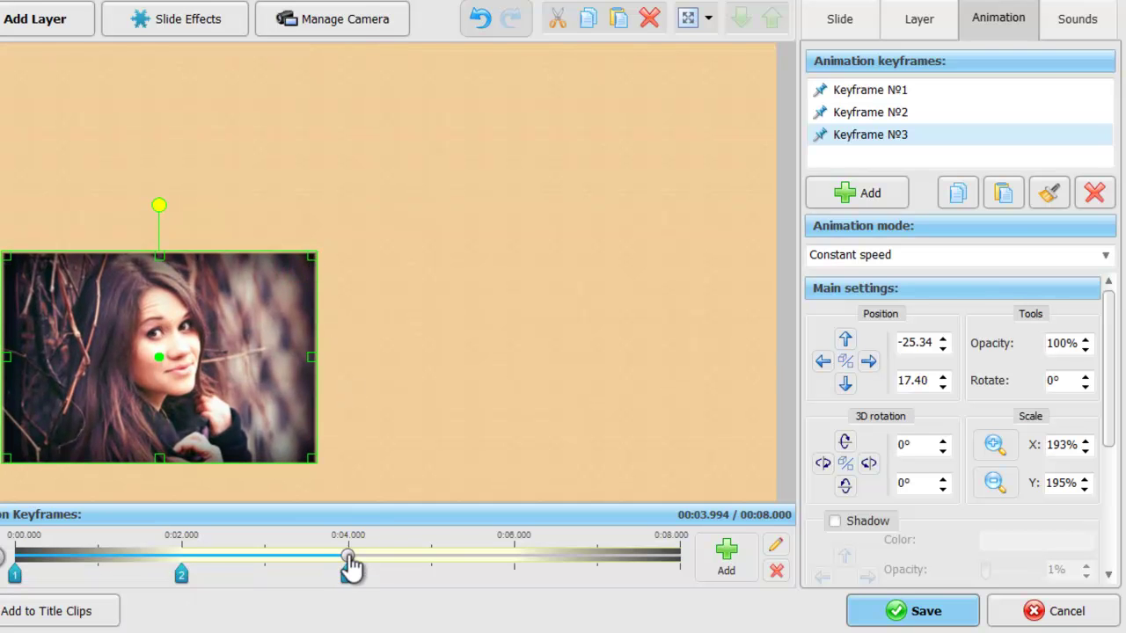
left_click_drag(350, 568, 517, 570)
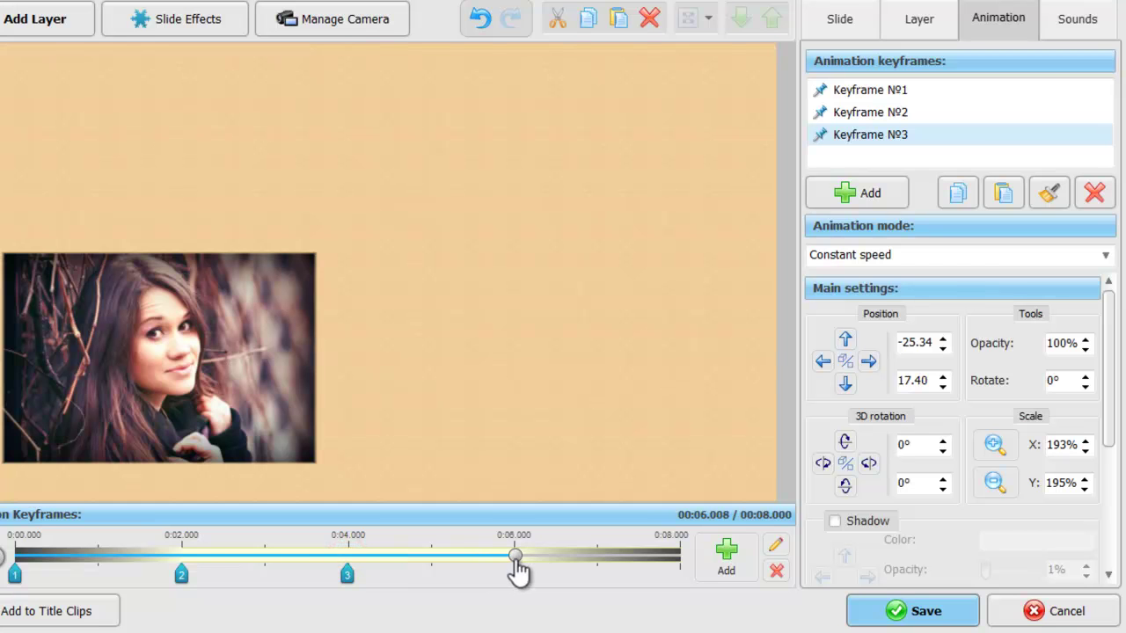
left_click(726, 557)
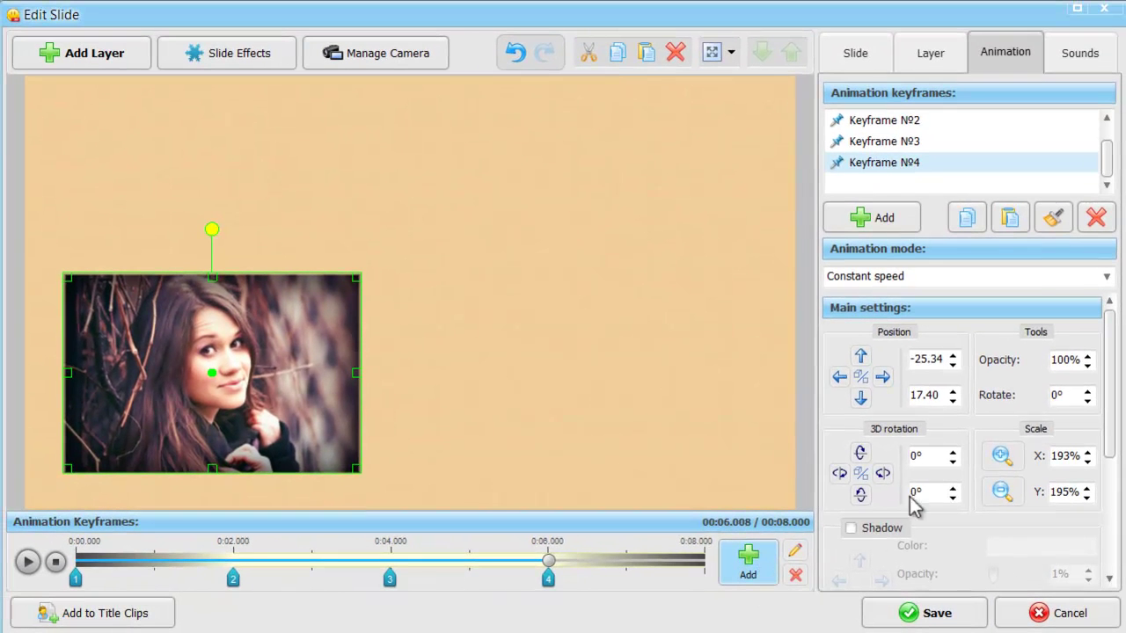
- At keyframe 4, set the 3D Y rotation to -360° and move the photo right to X 22.66
left_click(882, 473)
left_click(882, 473)
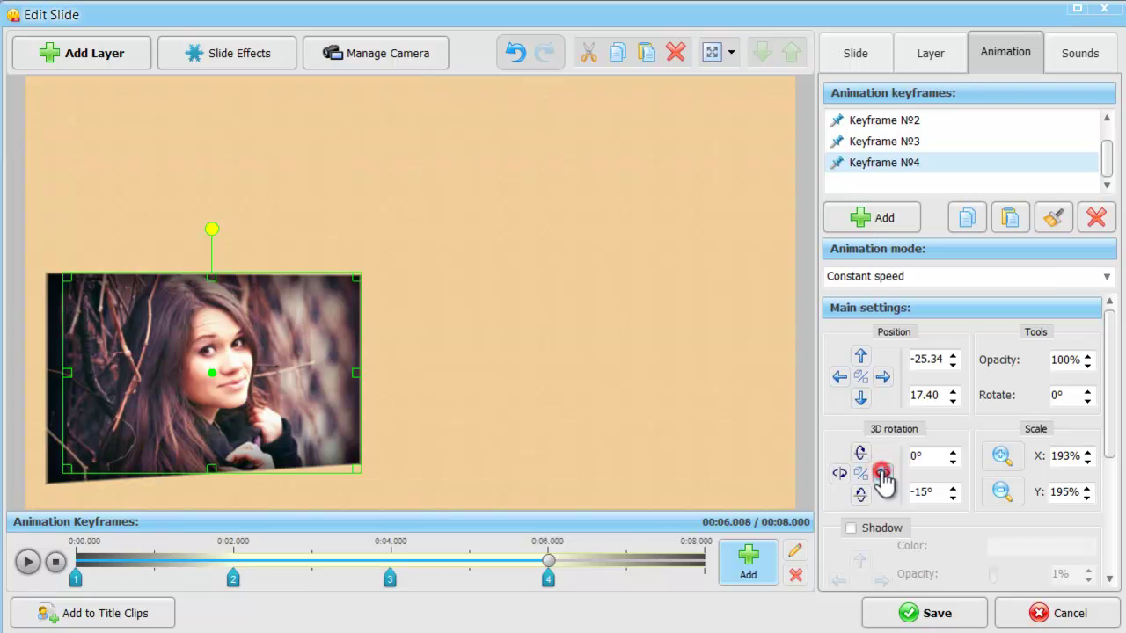
left_click(914, 493)
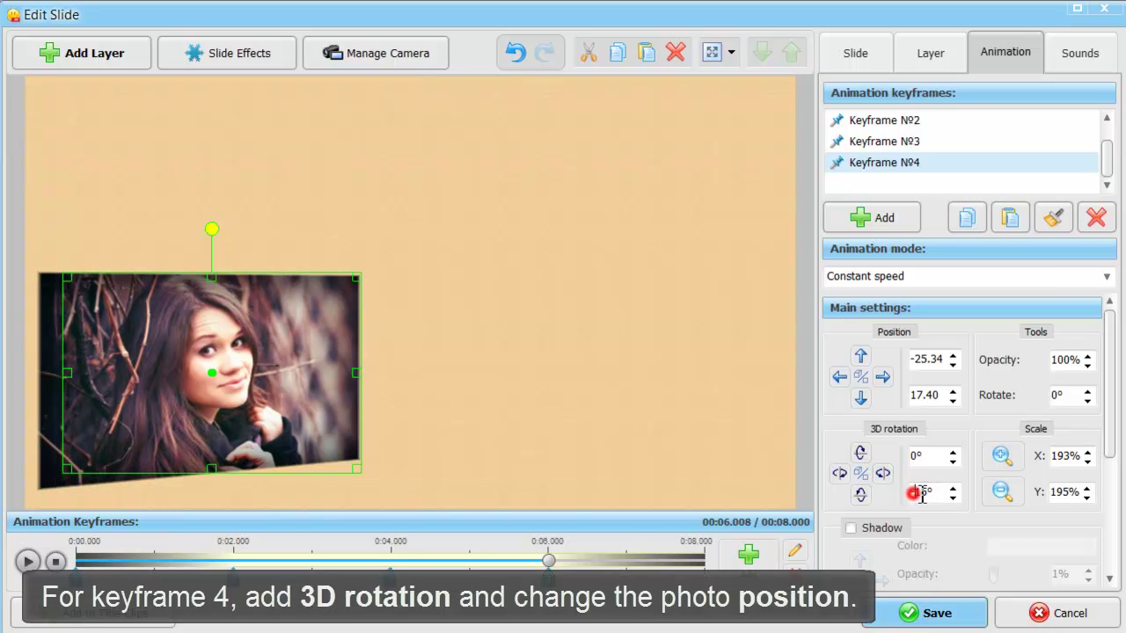
type("-360")
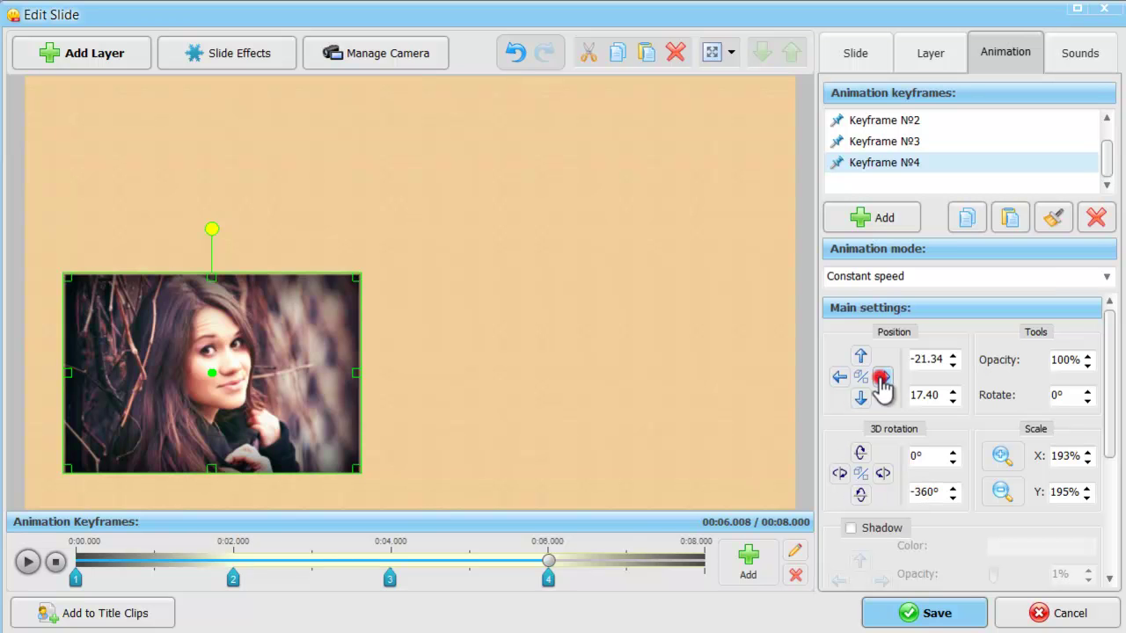
left_click_drag(880, 378, 880, 379)
left_click(55, 561)
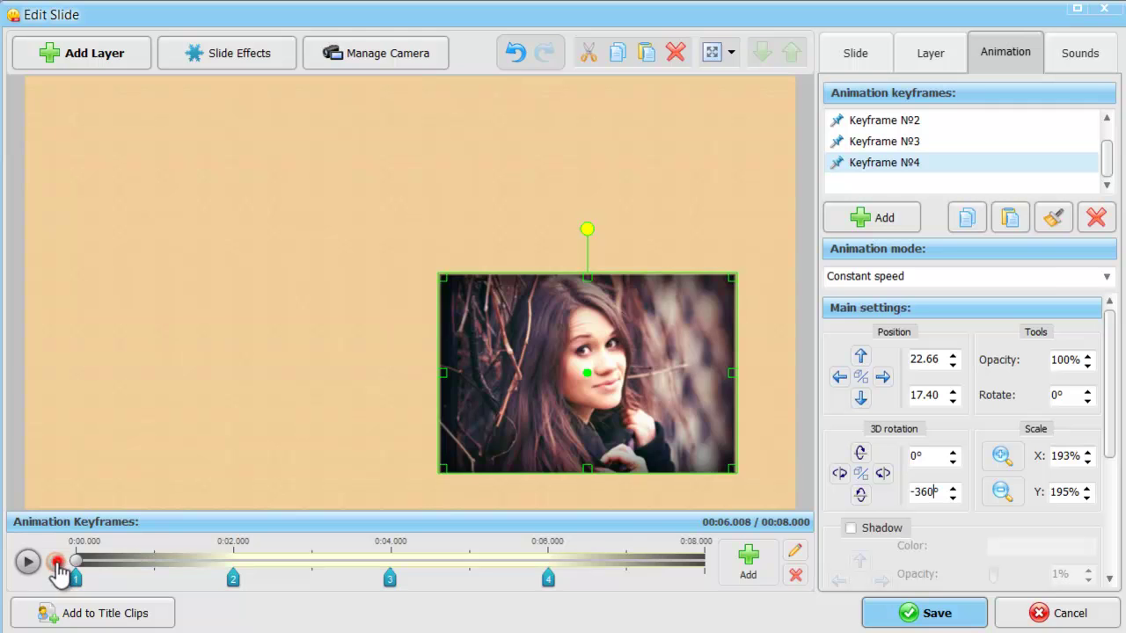
left_click(29, 565)
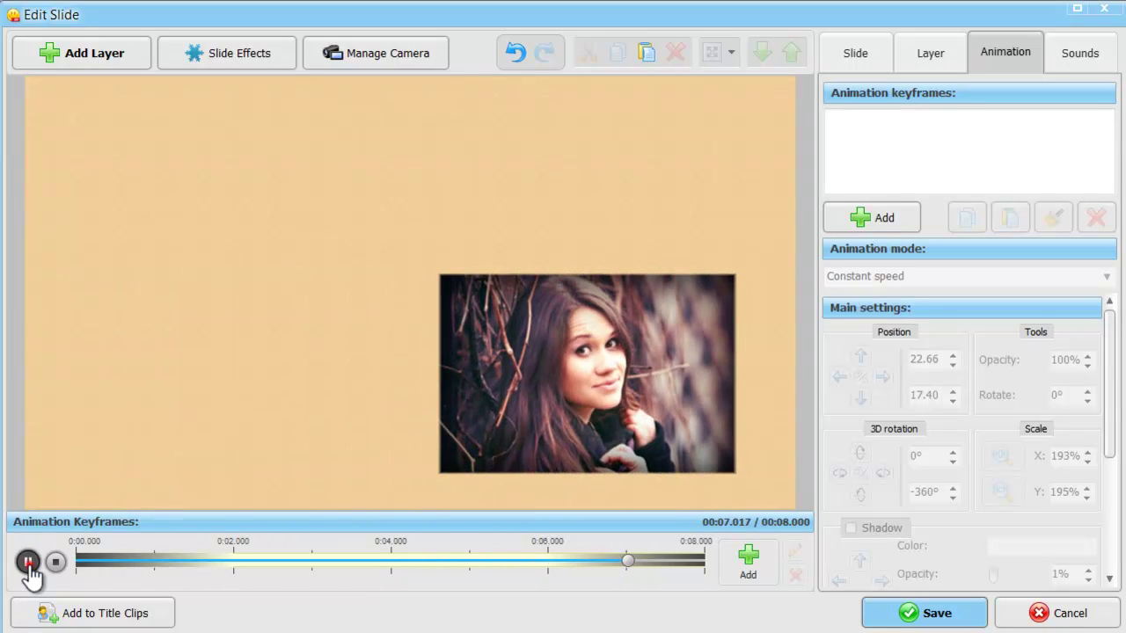
left_click(29, 563)
left_click(616, 431)
left_click(758, 451)
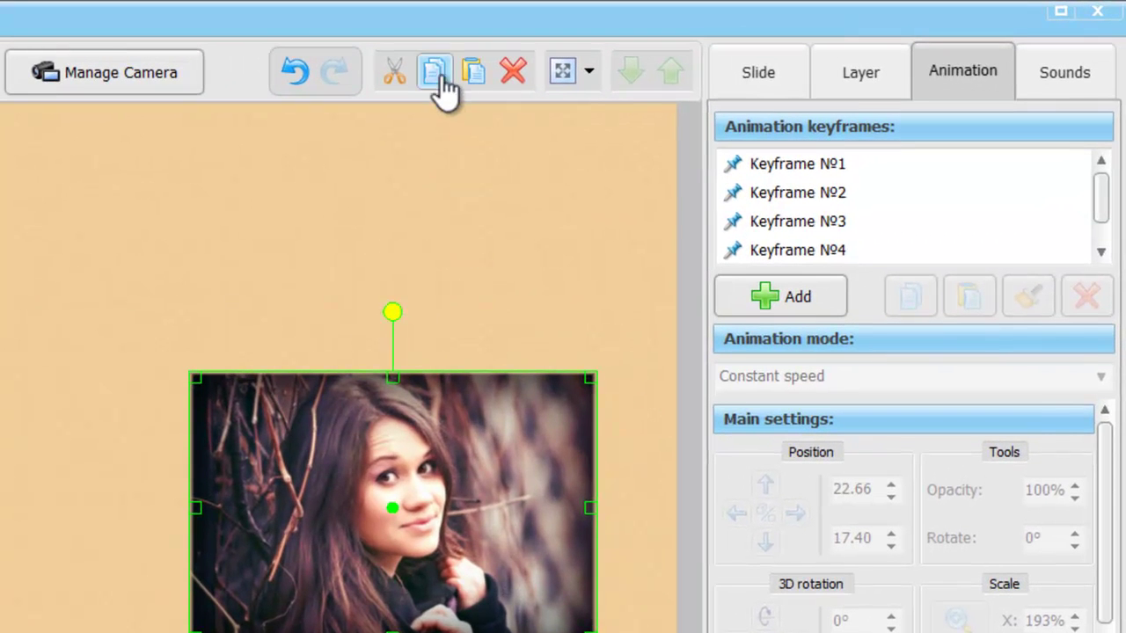
- Duplicate the animated photo layer with Copy and Paste
left_click(435, 76)
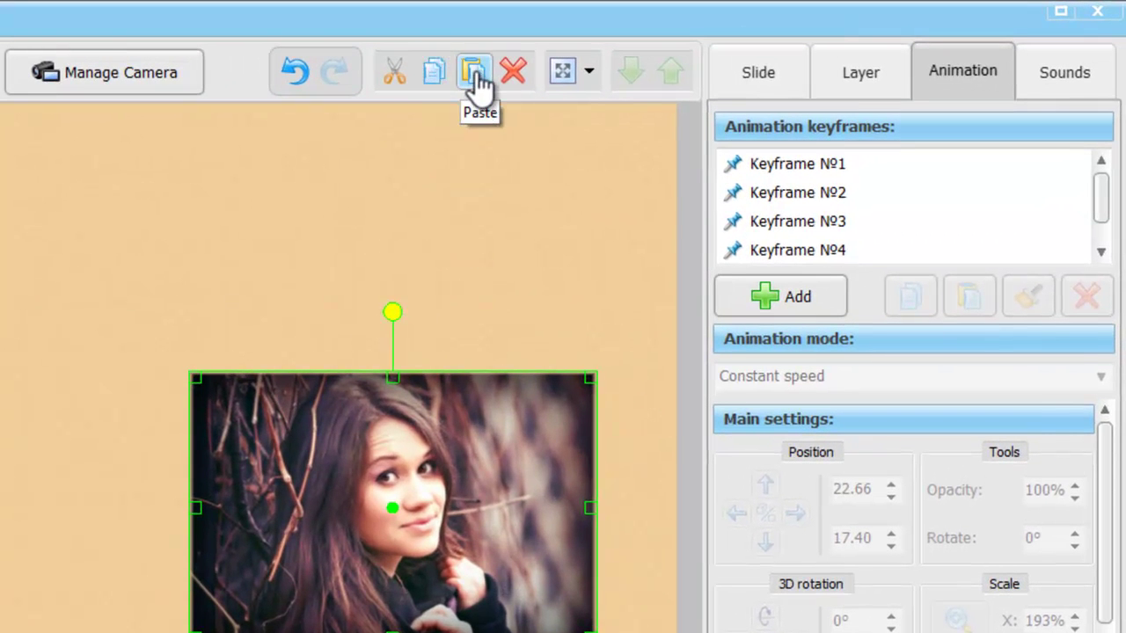
left_click(475, 81)
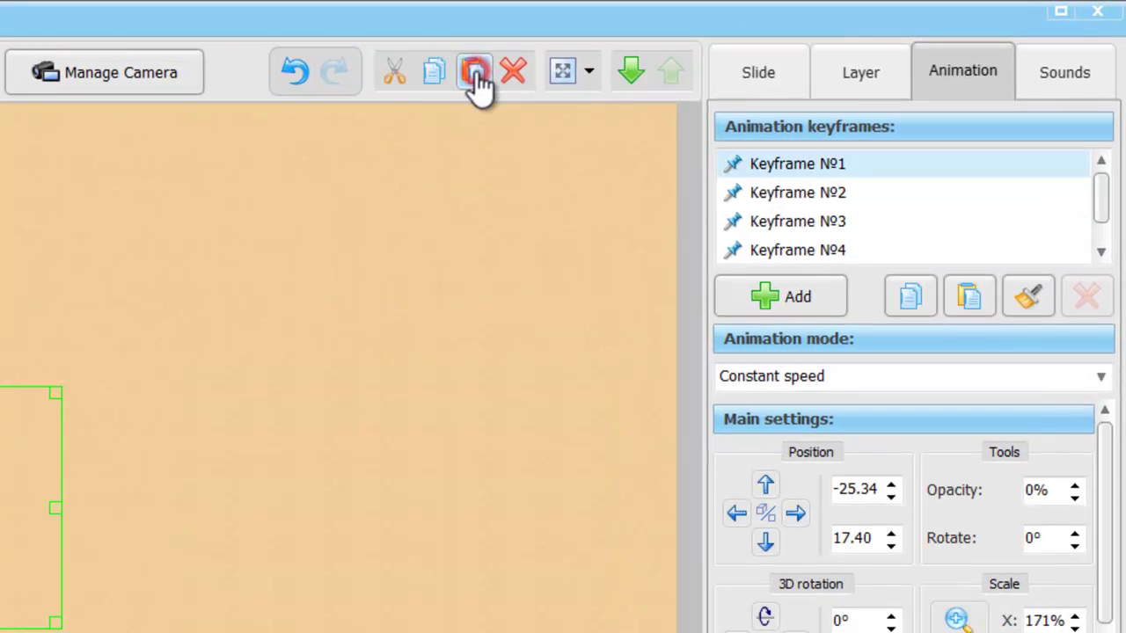
left_click(779, 248)
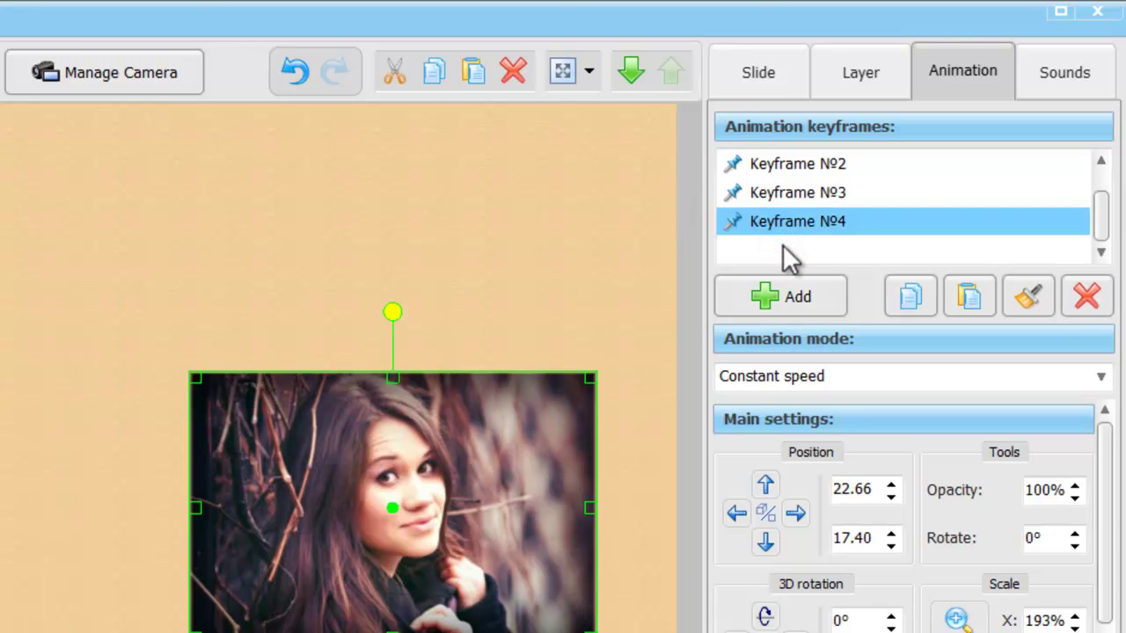
- Replace the copy's picture with another portrait from the Autumn folder
left_click(754, 71)
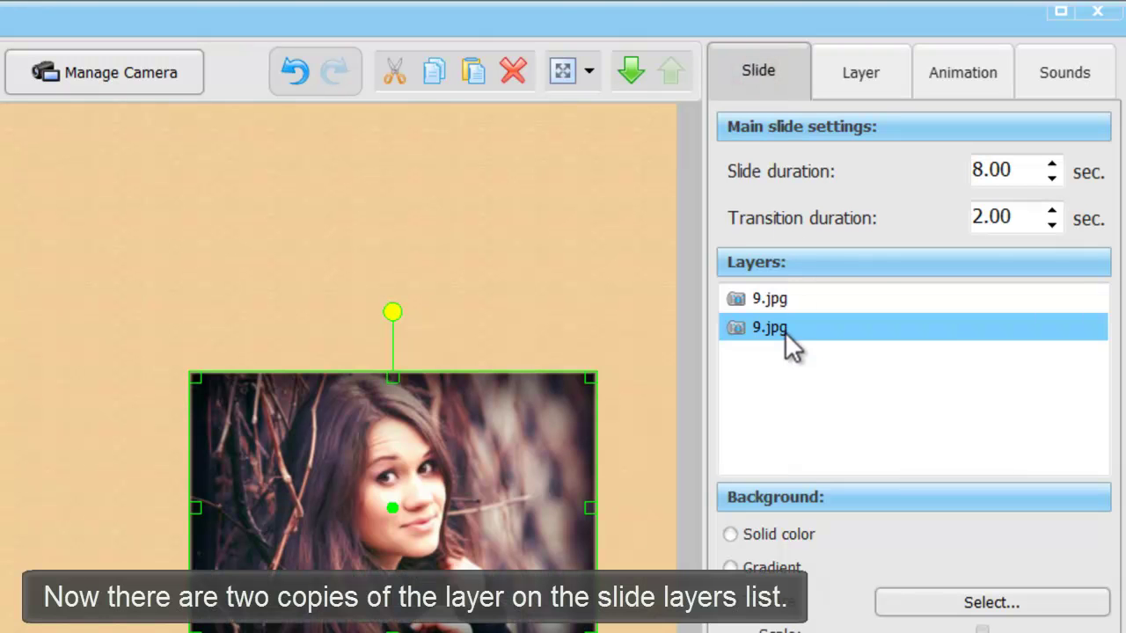
left_click(870, 88)
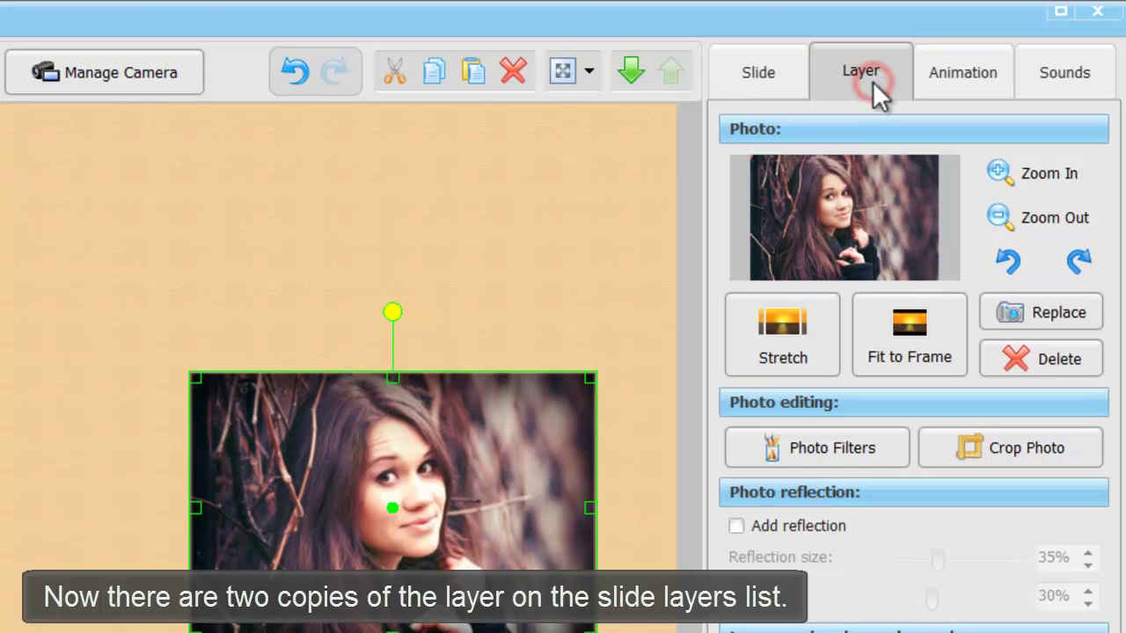
left_click(1058, 318)
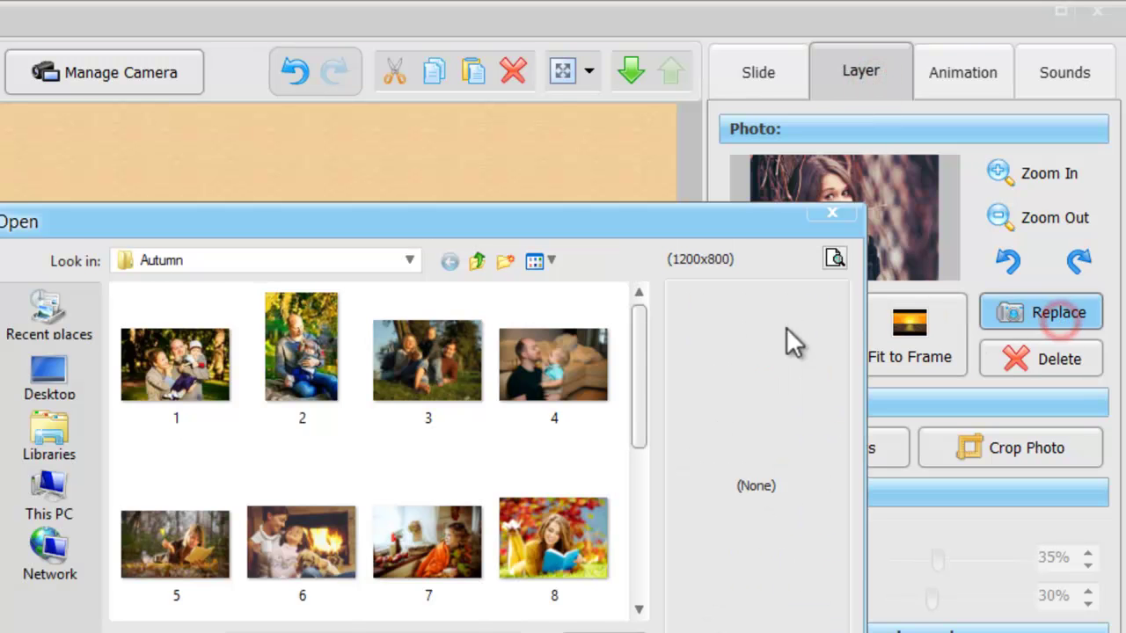
left_click_drag(636, 352, 636, 486)
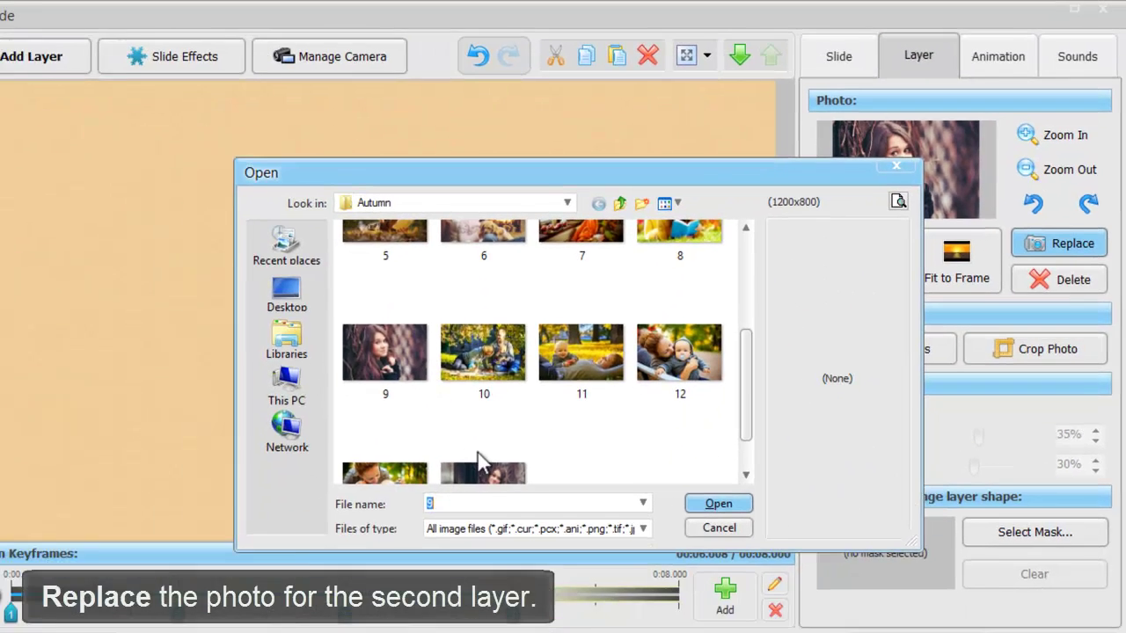
left_click(306, 612)
double_click(524, 451)
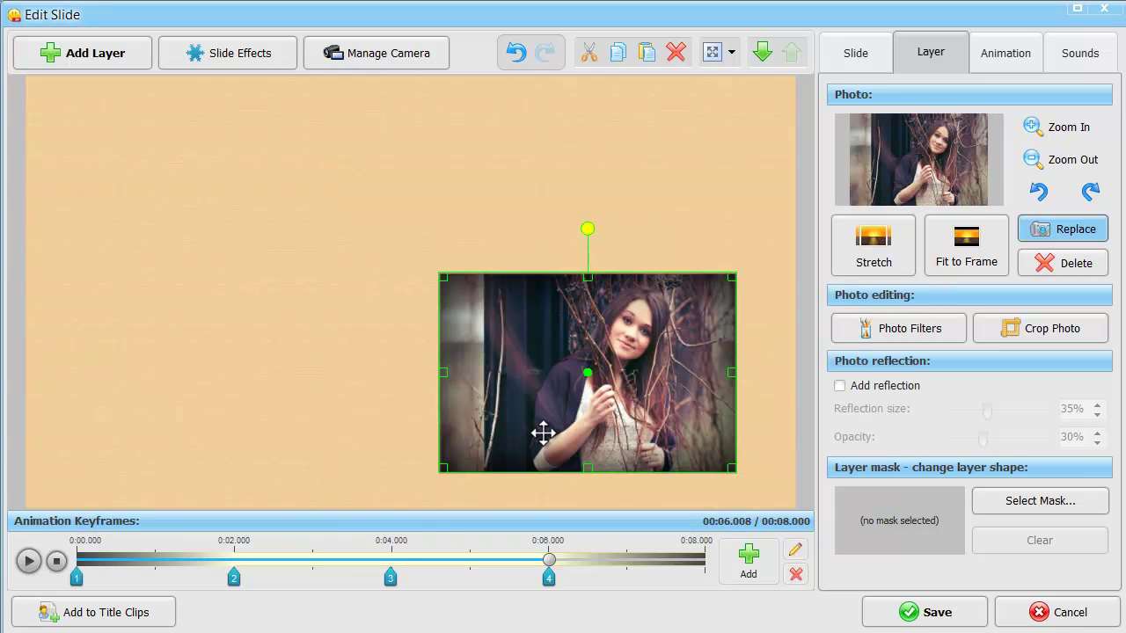
- Mirror the copied layer's horizontal positions at keyframes 4 and 3
left_click(1007, 54)
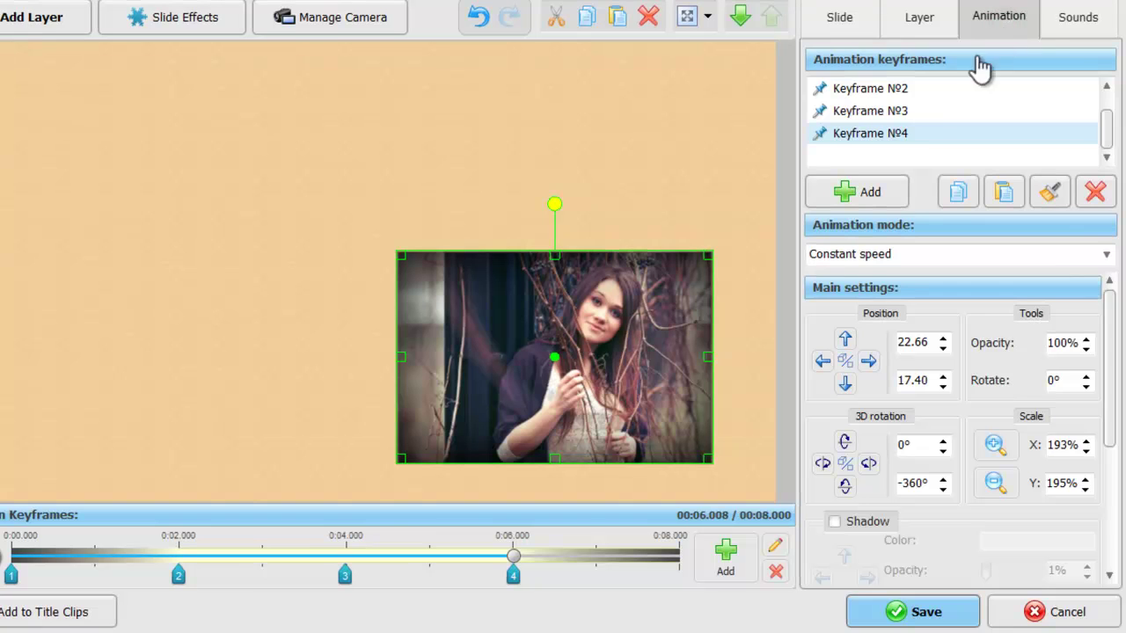
left_click(918, 133)
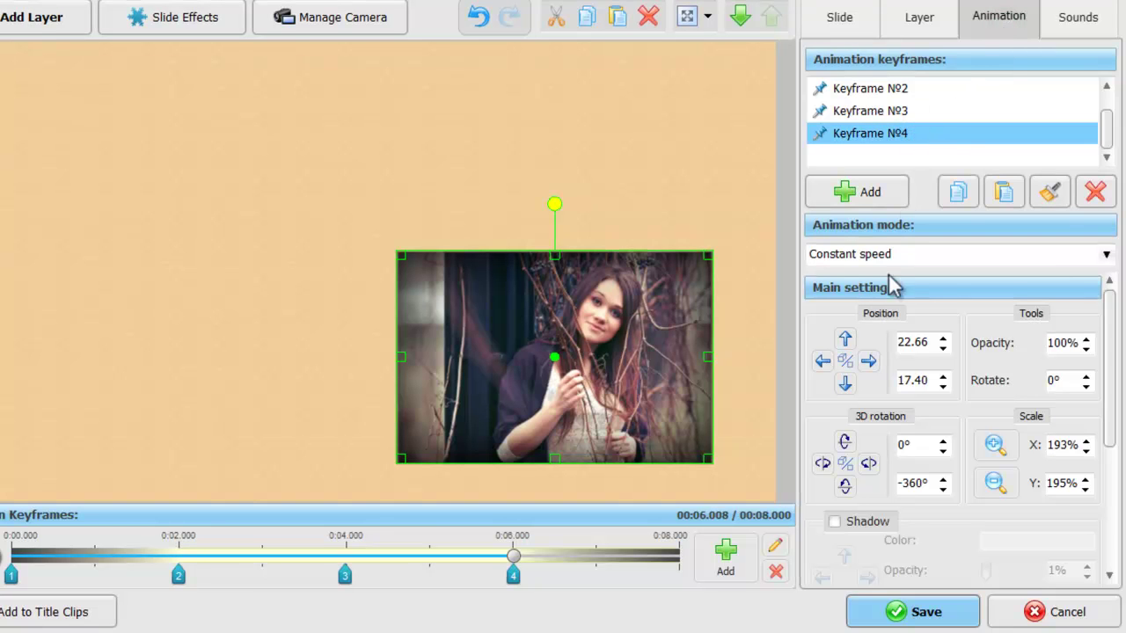
left_click(899, 342)
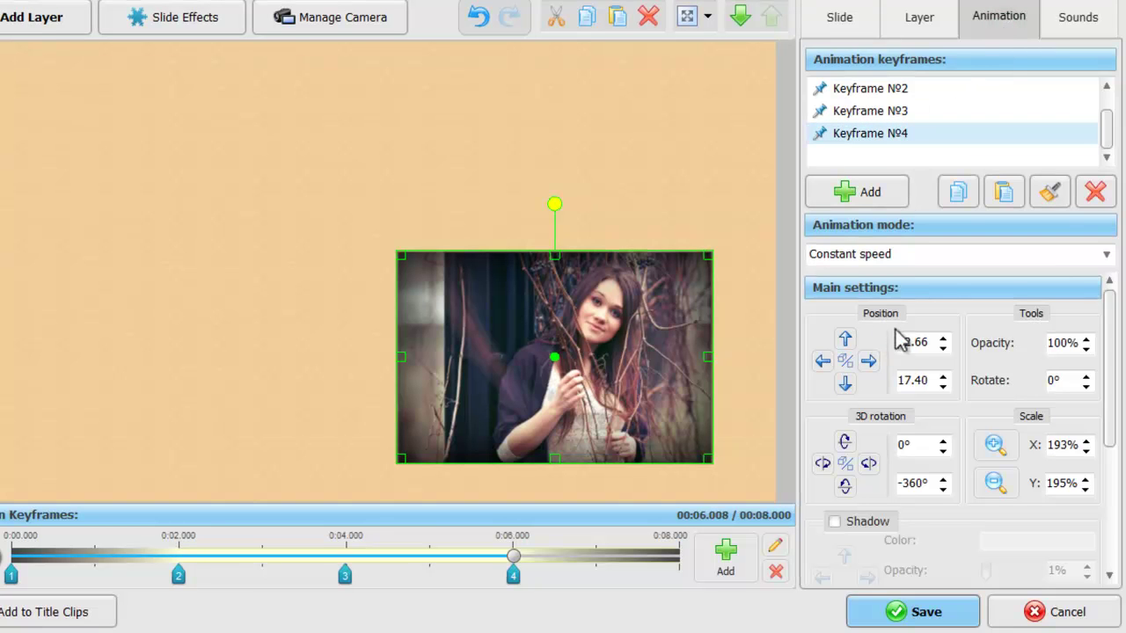
type("-")
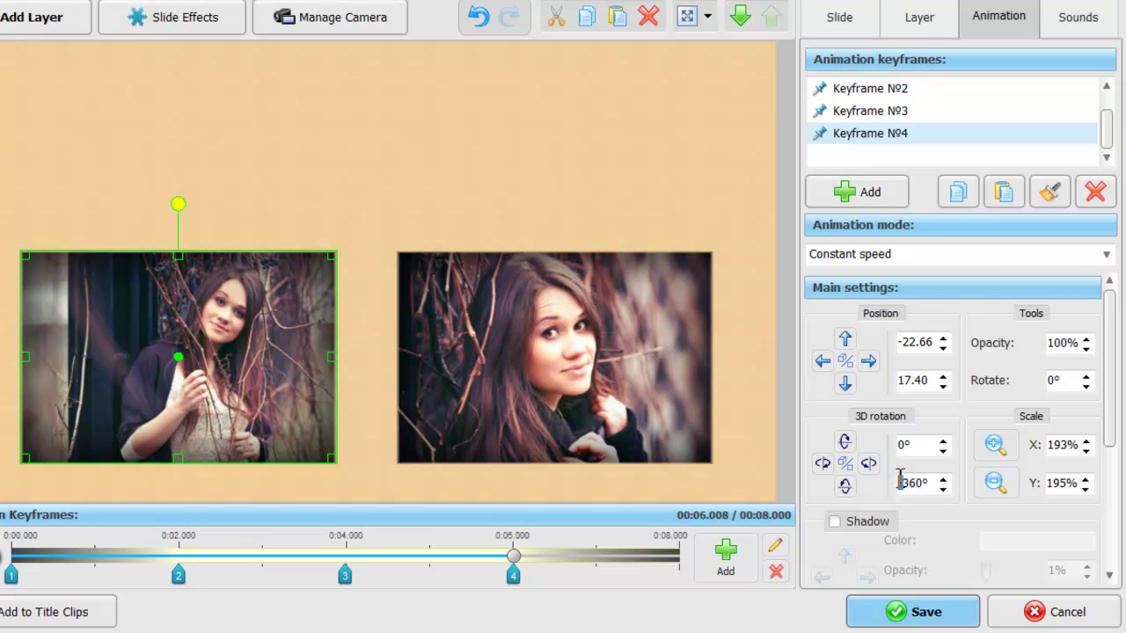
left_click(886, 111)
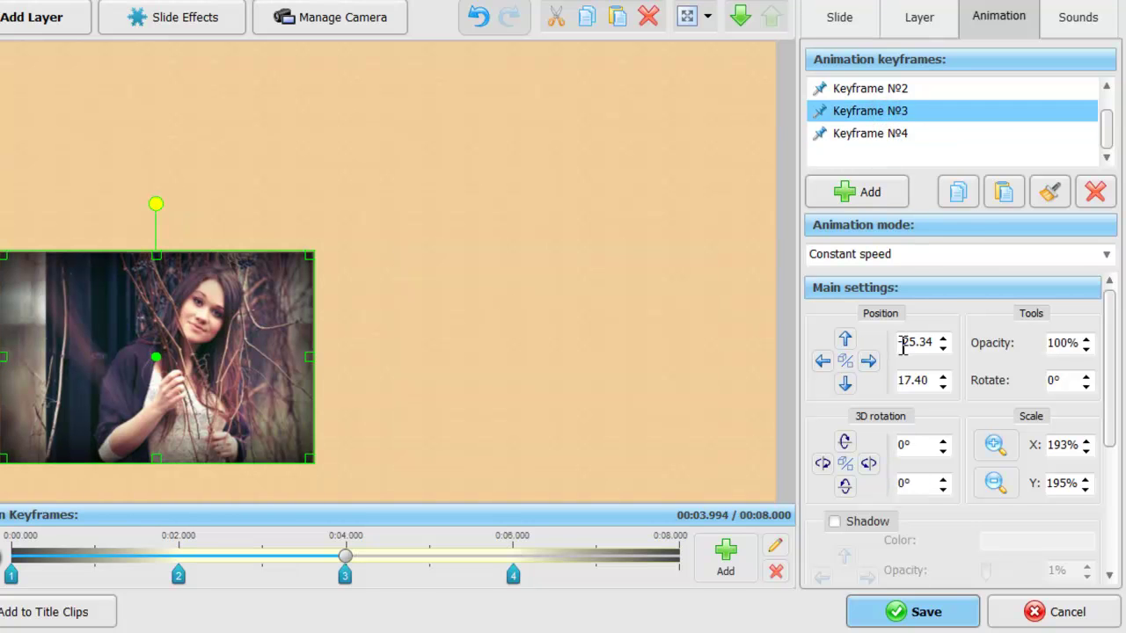
left_click(903, 342)
key("Return")
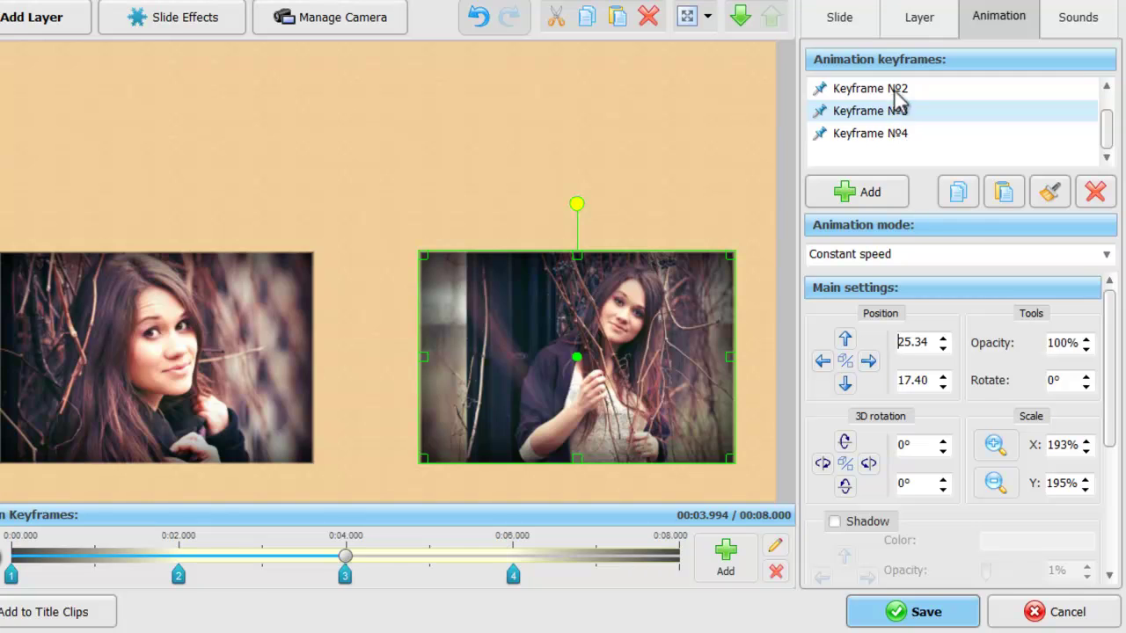
- Change keyframes 2 and 1 to X 25.34, then play the slide preview
left_click(896, 88)
left_click(901, 344)
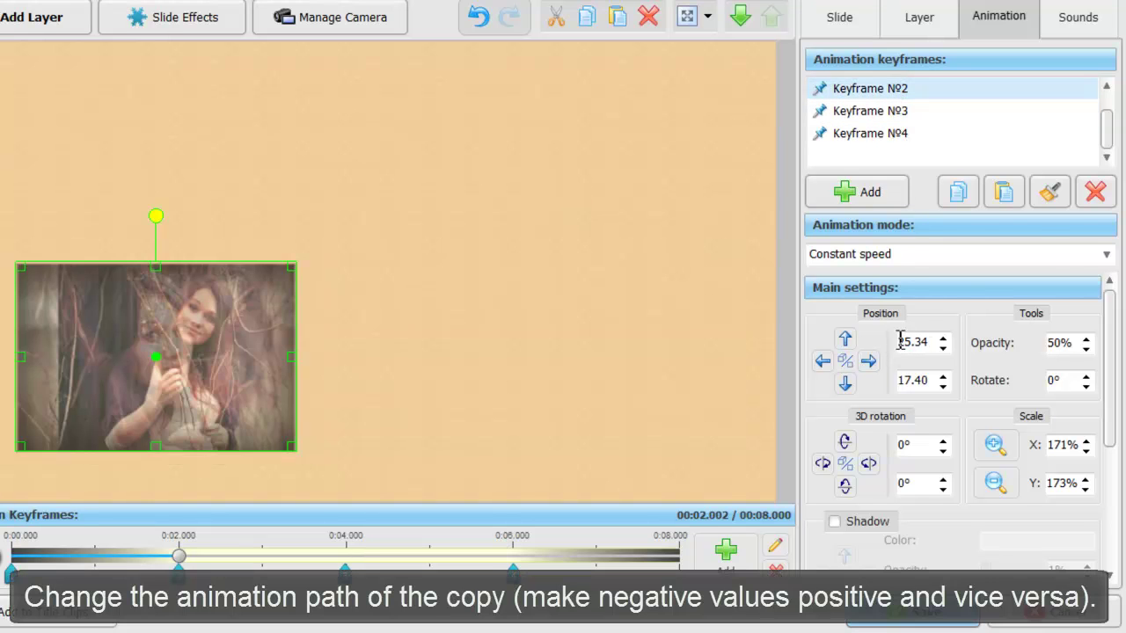
key("Return")
left_click_drag(1105, 131, 1105, 116)
left_click(936, 91)
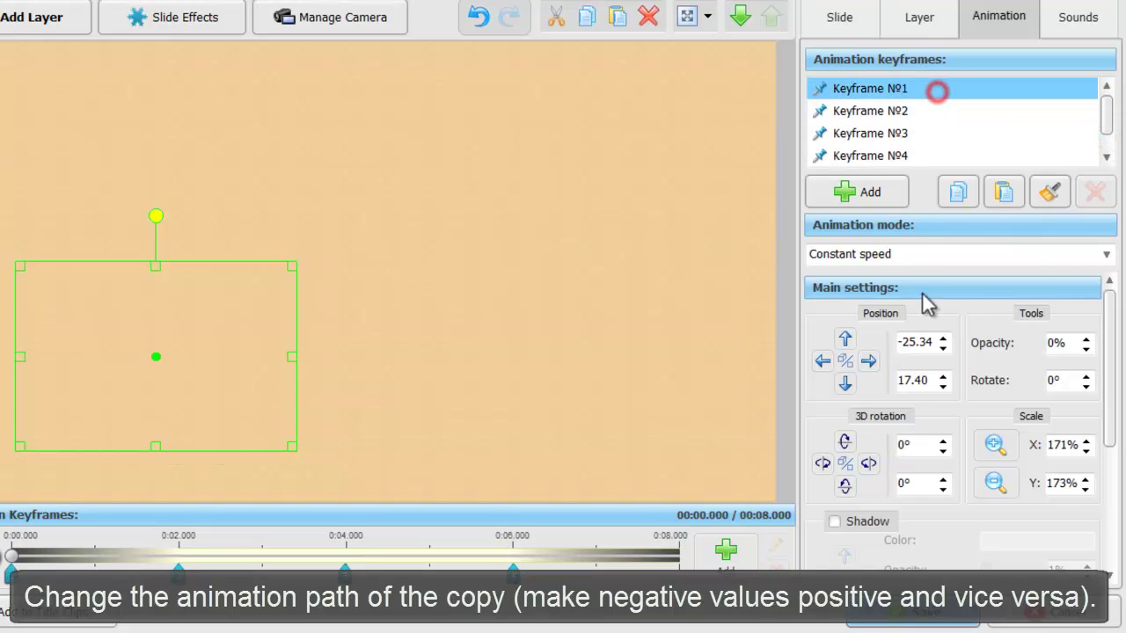
left_click(906, 344)
key("BackSpace")
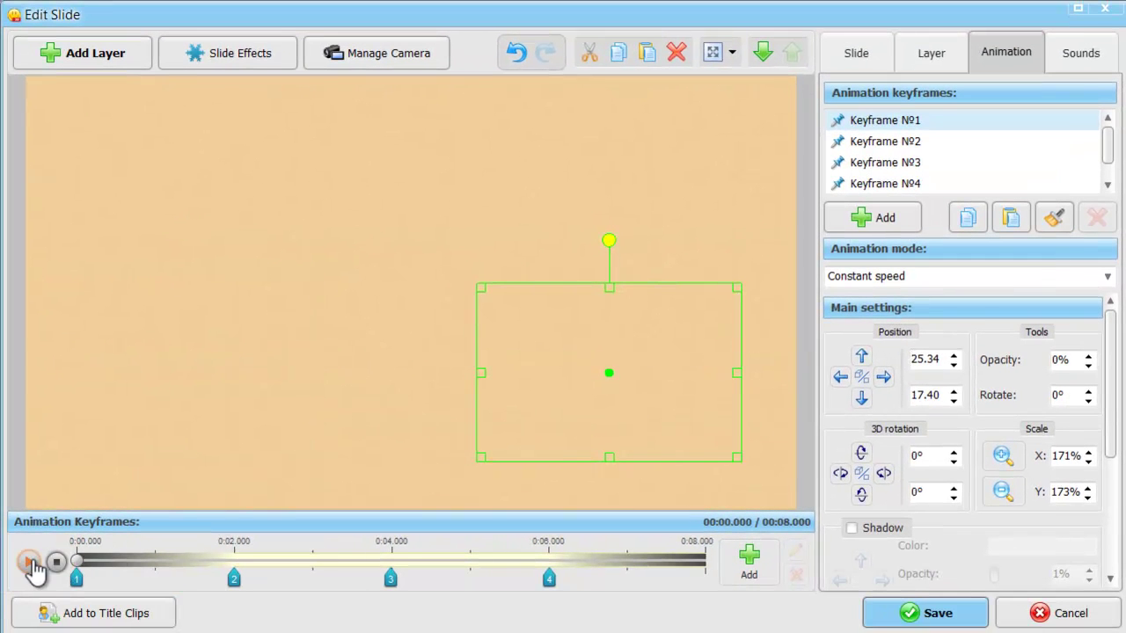
left_click(29, 561)
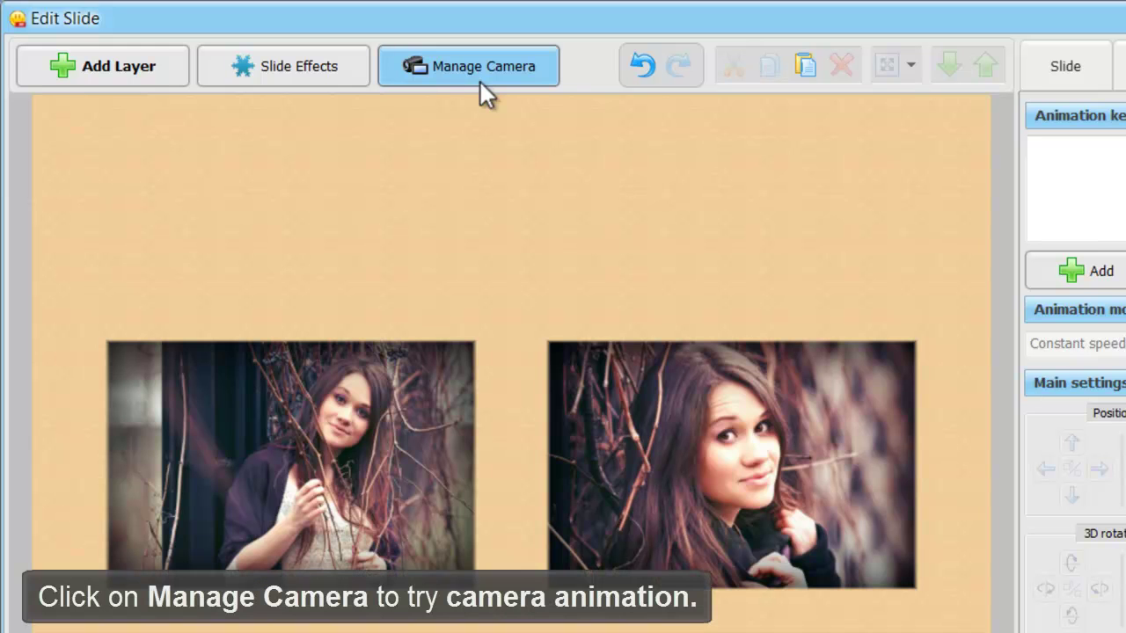
- Add camera keyframes at 4 seconds and at the slide's 8-second end
left_click(480, 82)
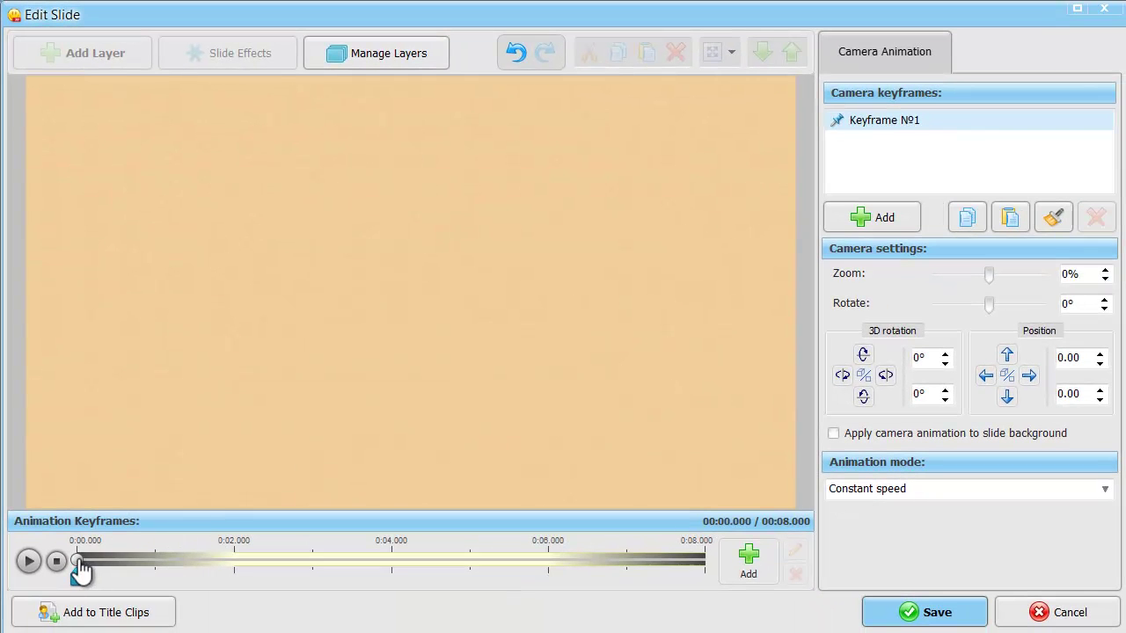
left_click_drag(80, 570, 394, 574)
left_click(747, 561)
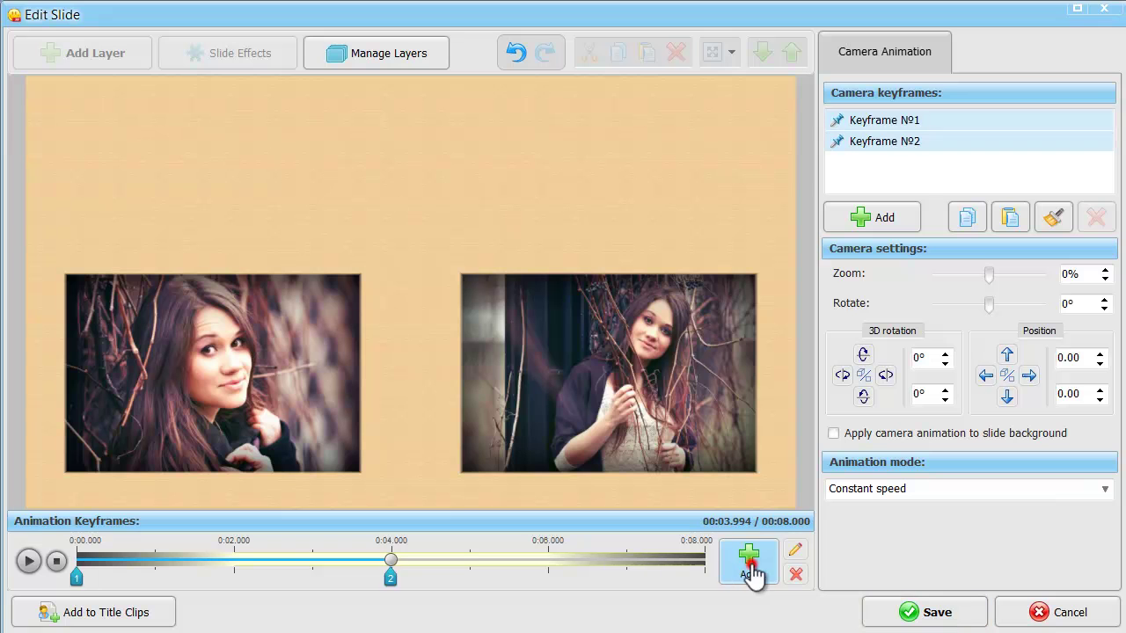
left_click_drag(394, 571, 708, 563)
left_click(748, 555)
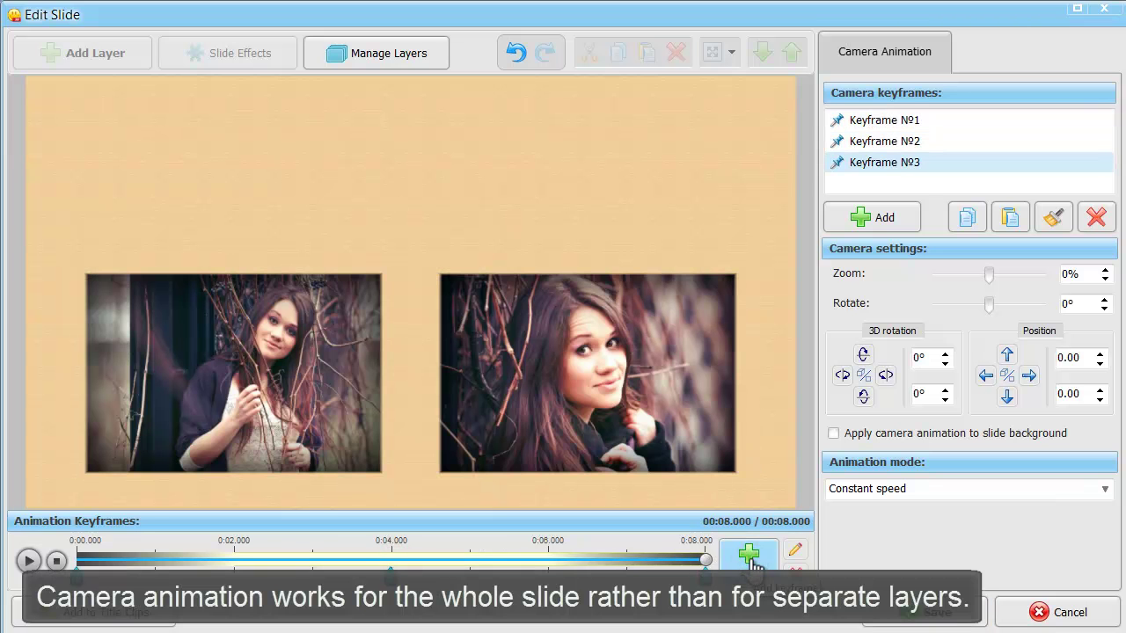
- Zoom the camera in to 17%, shift it up to -16, and preview the slide
left_click_drag(992, 280, 1000, 276)
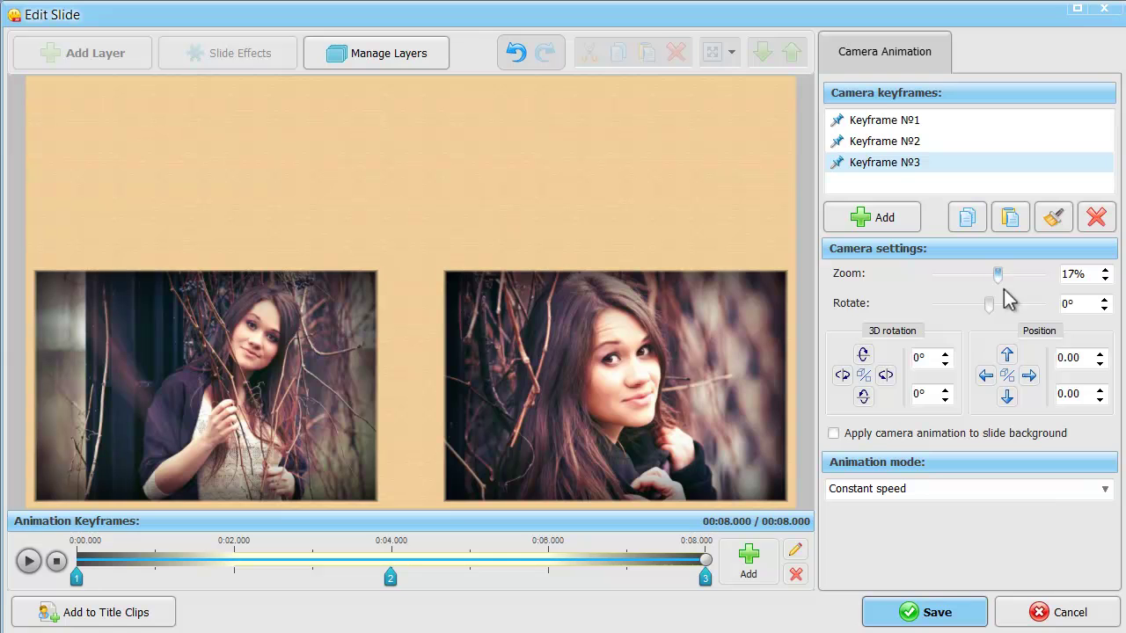
left_click(1005, 356)
left_click(1005, 356)
left_click(1005, 357)
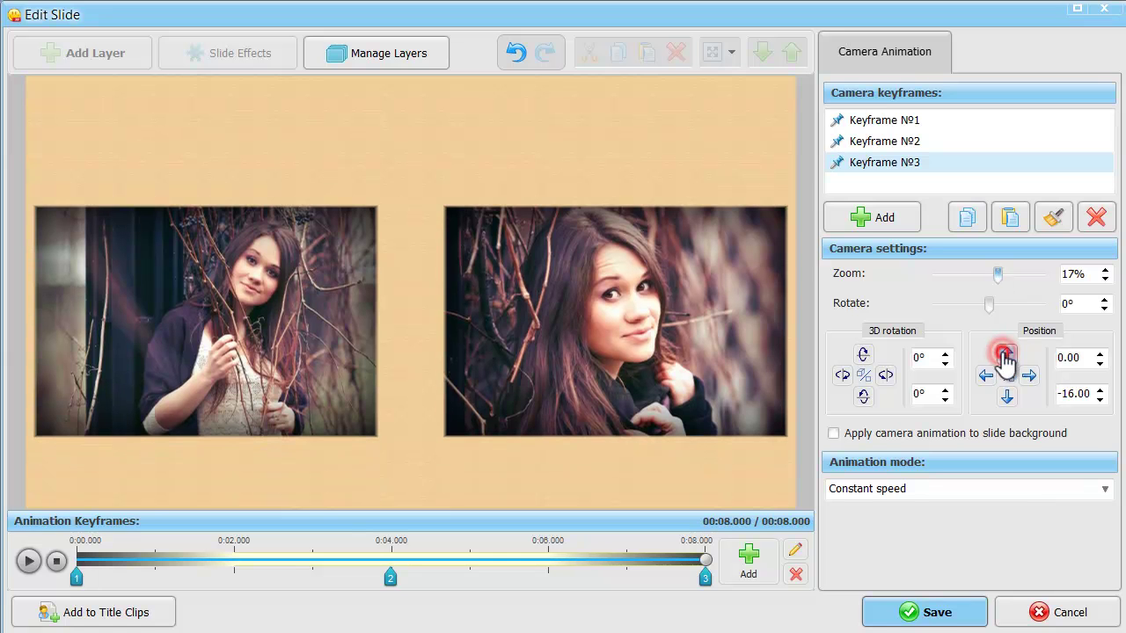
left_click(55, 561)
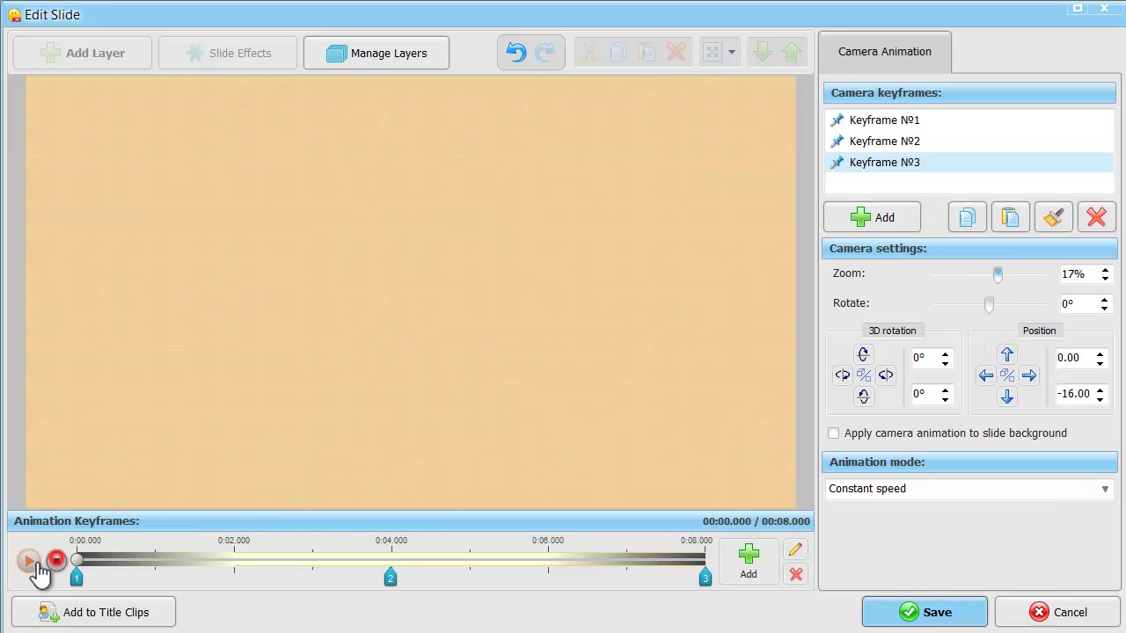
left_click(28, 561)
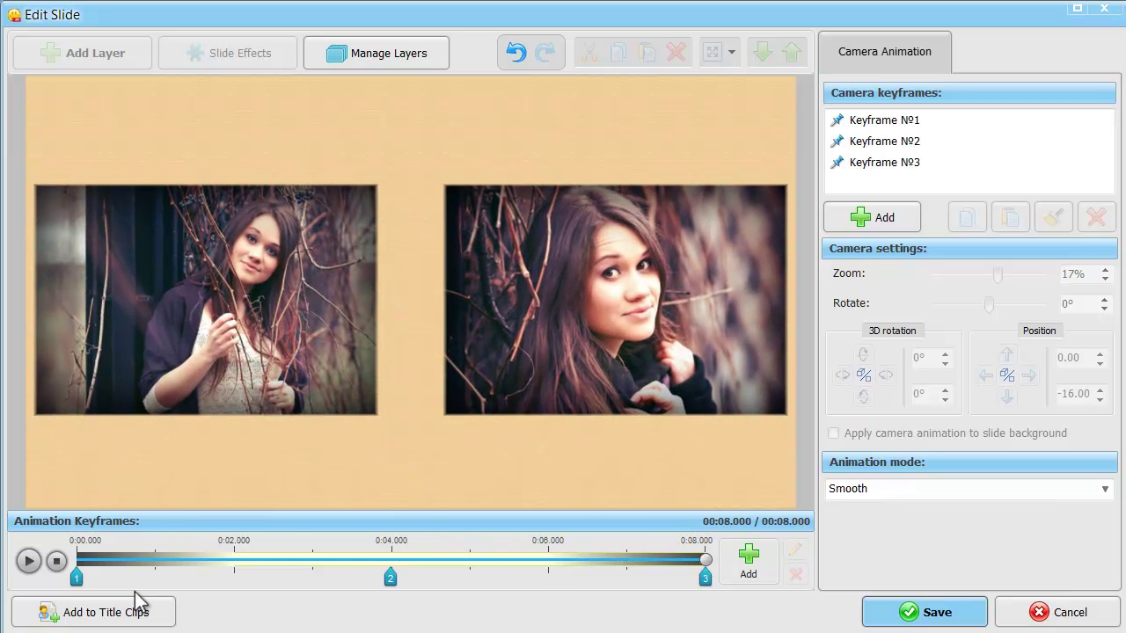
- Browse the snow, leaves and bubbles effects, then add Autumn leaves to slide 2
left_click(375, 58)
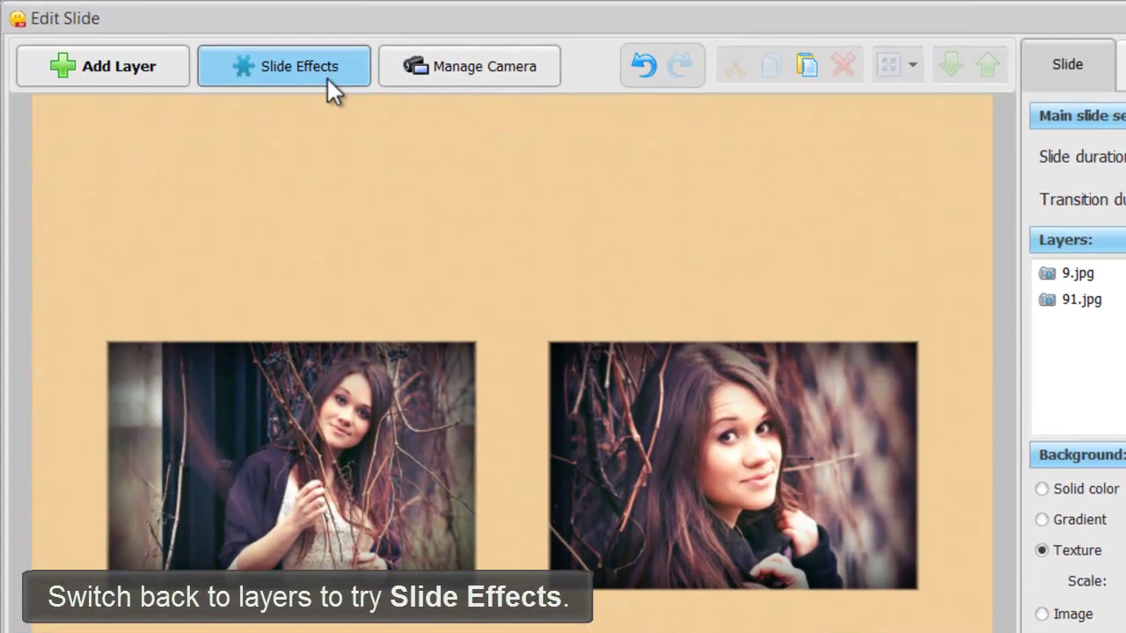
left_click(326, 76)
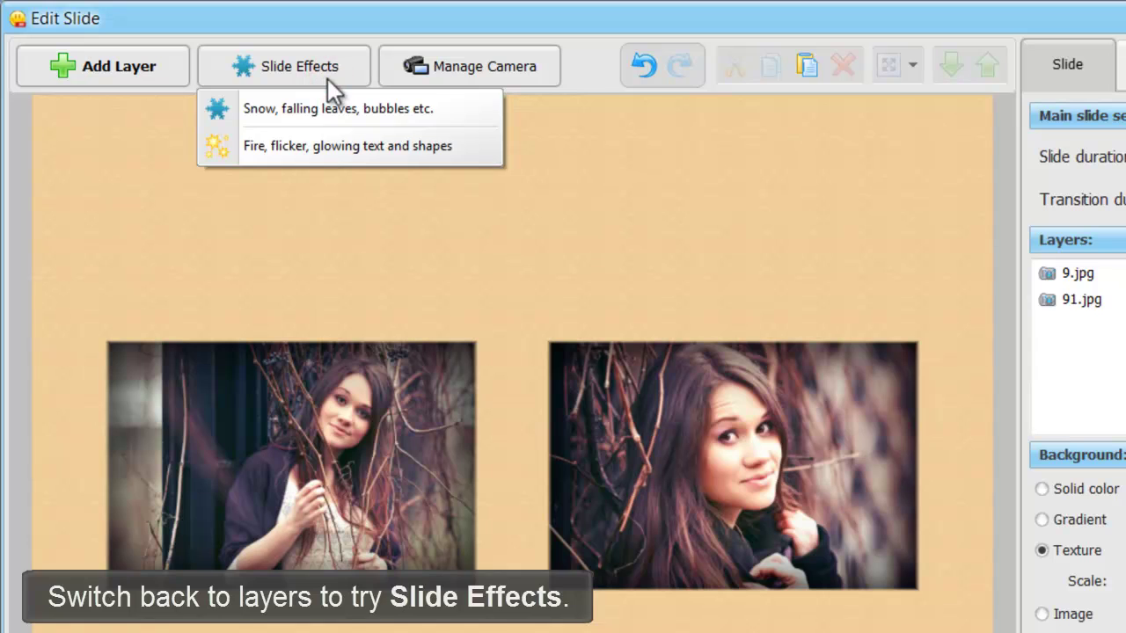
left_click(319, 106)
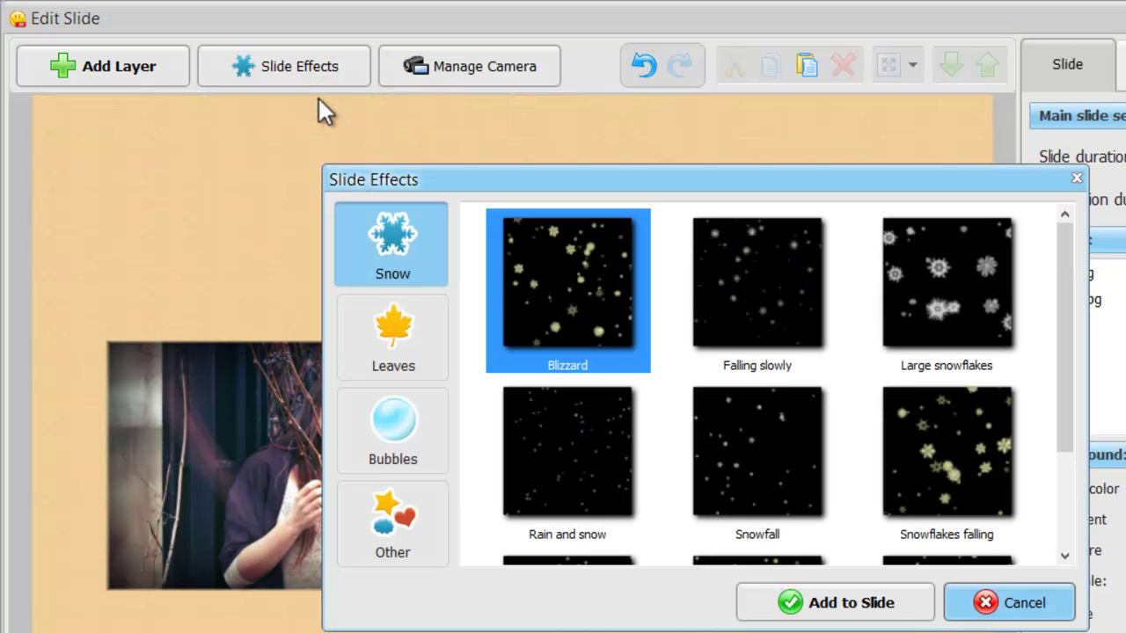
left_click_drag(1059, 279, 1063, 406)
left_click(437, 382)
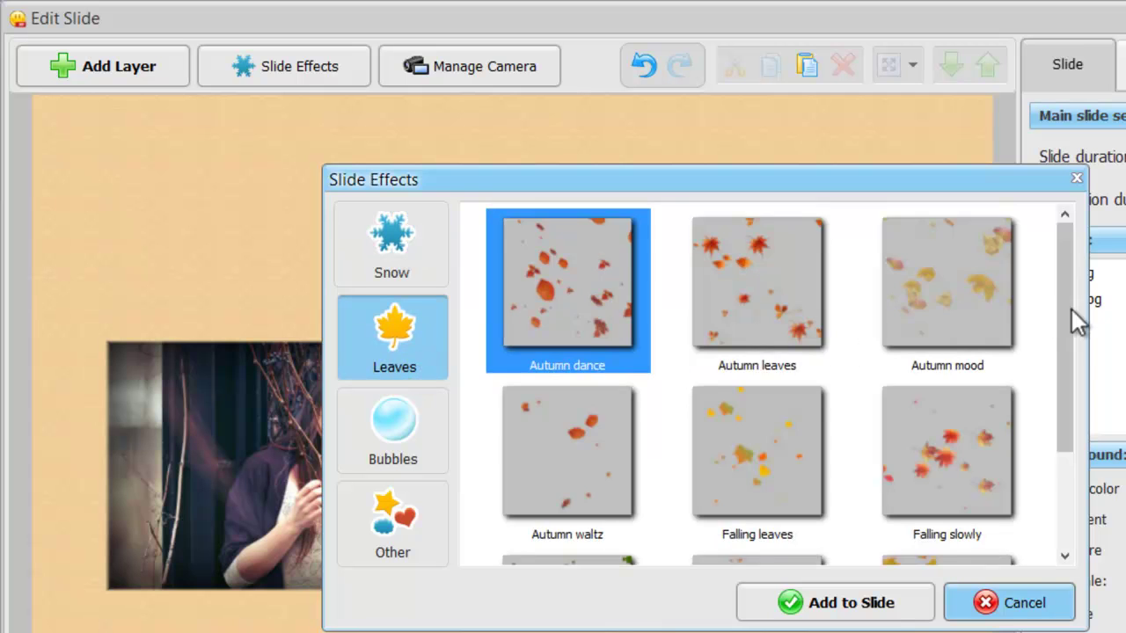
left_click_drag(1071, 309, 1070, 428)
left_click(403, 422)
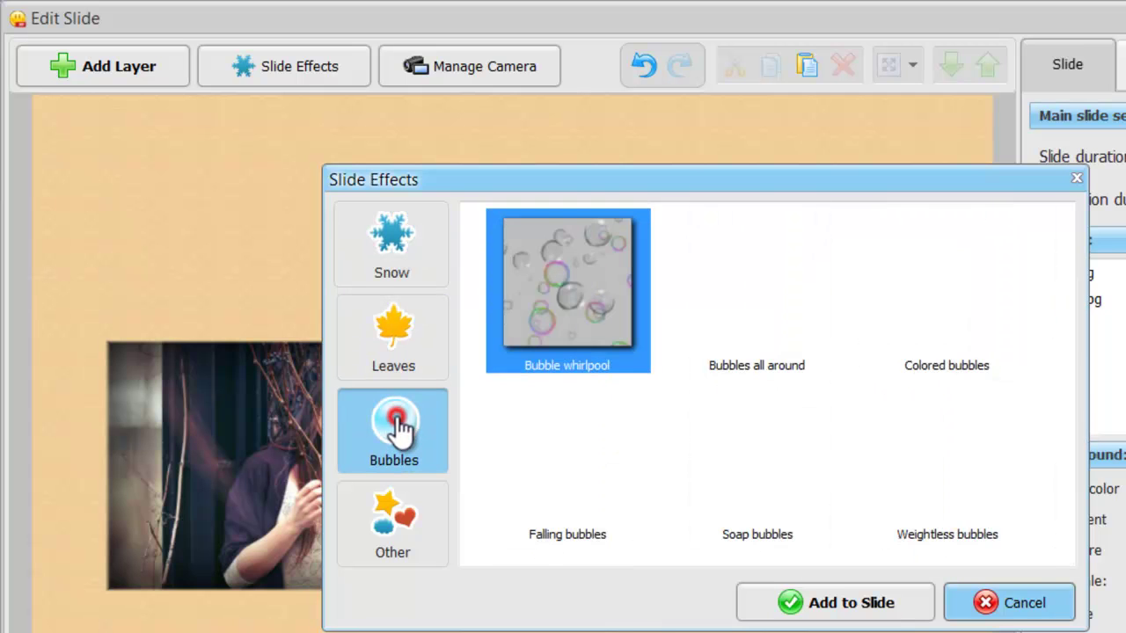
left_click(397, 517)
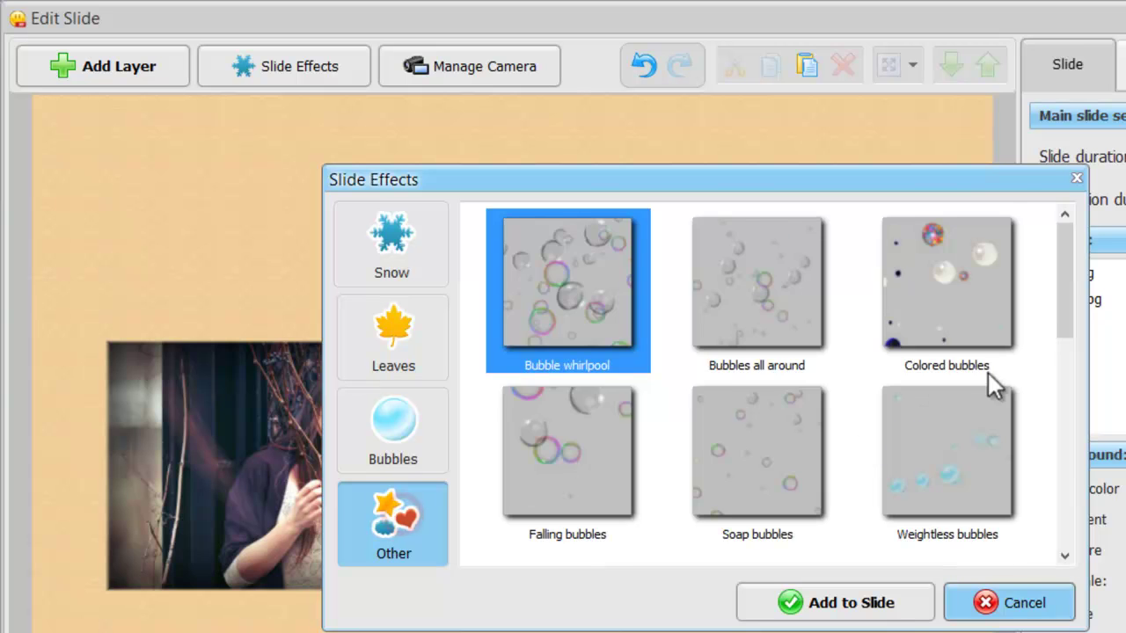
left_click_drag(1066, 310, 1060, 532)
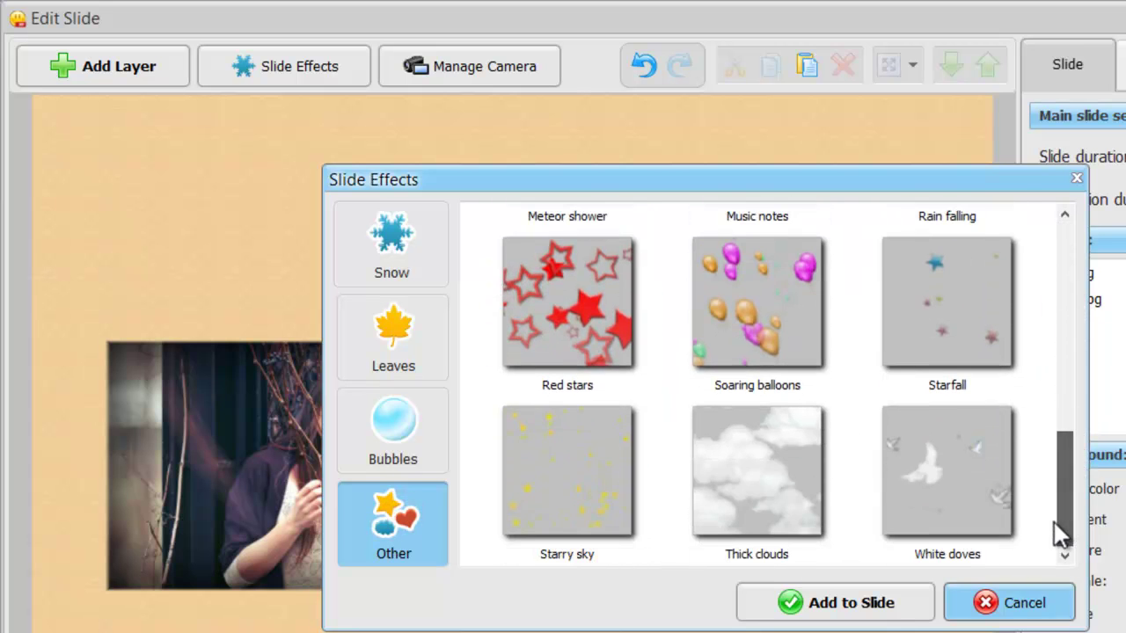
left_click(388, 362)
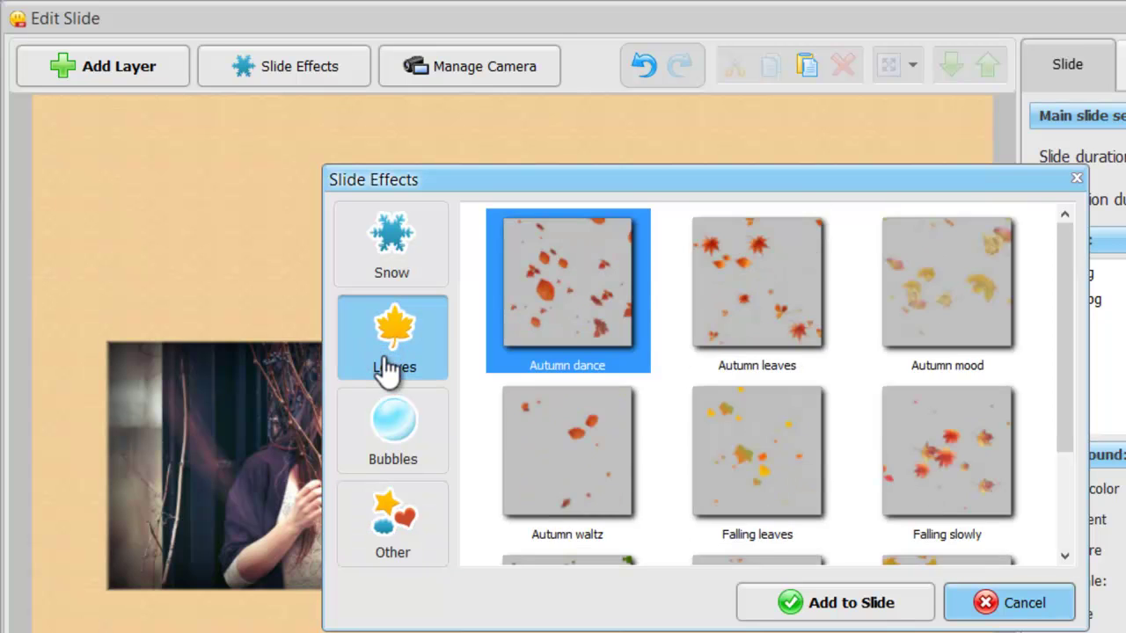
left_click(756, 290)
left_click(849, 594)
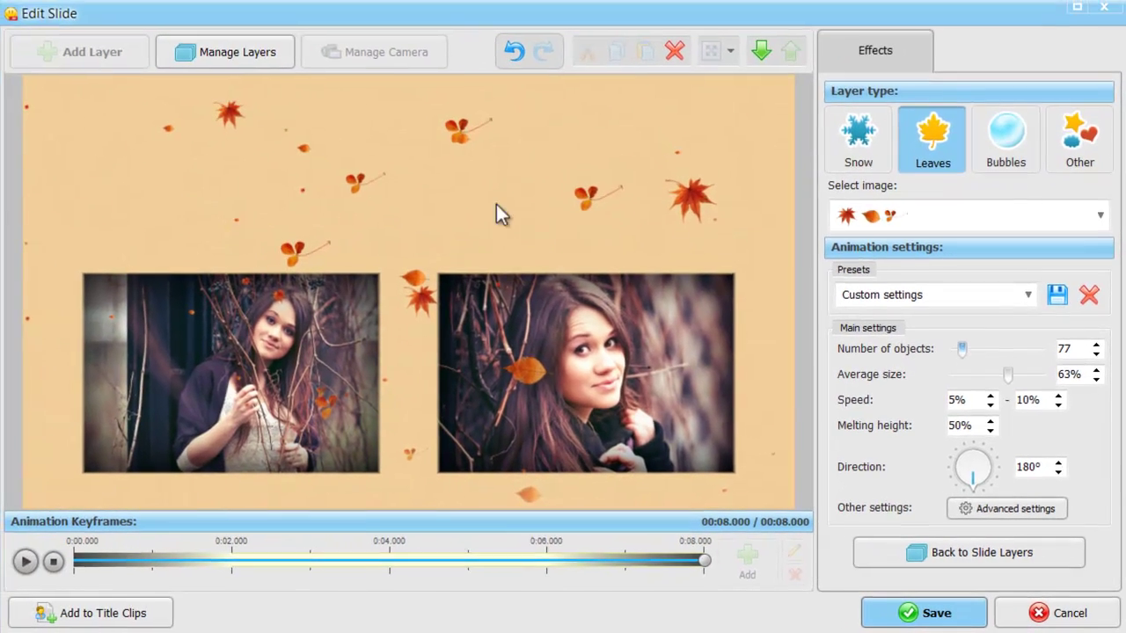
- Return to the camera animation and preview slide 2 with autumn leaves falling over both photos
left_click(272, 65)
left_click(326, 65)
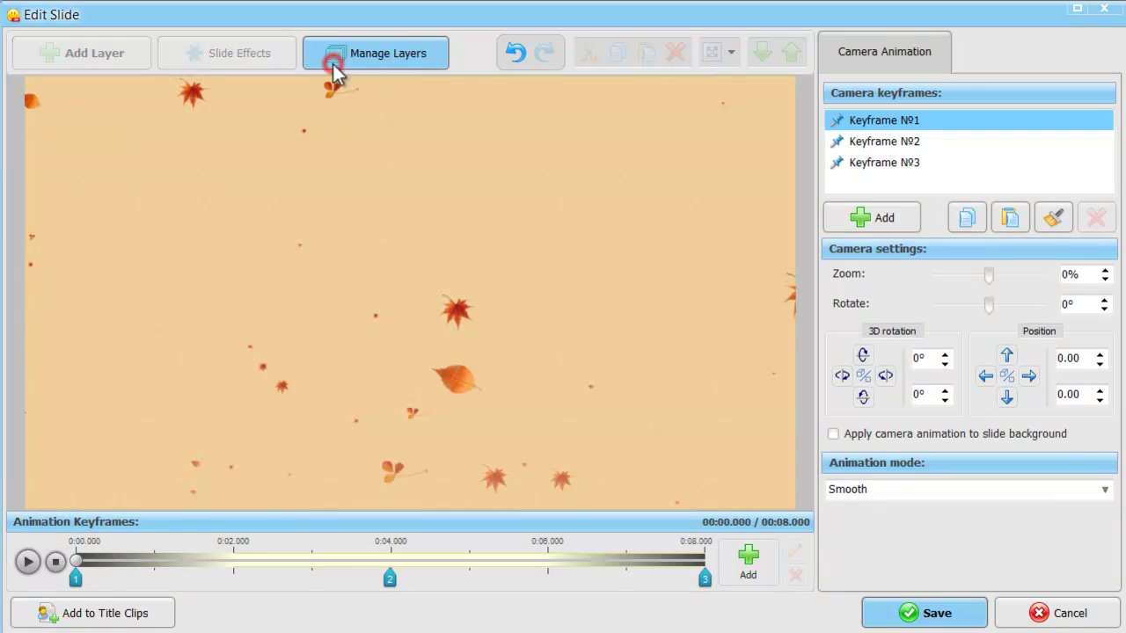
left_click(27, 562)
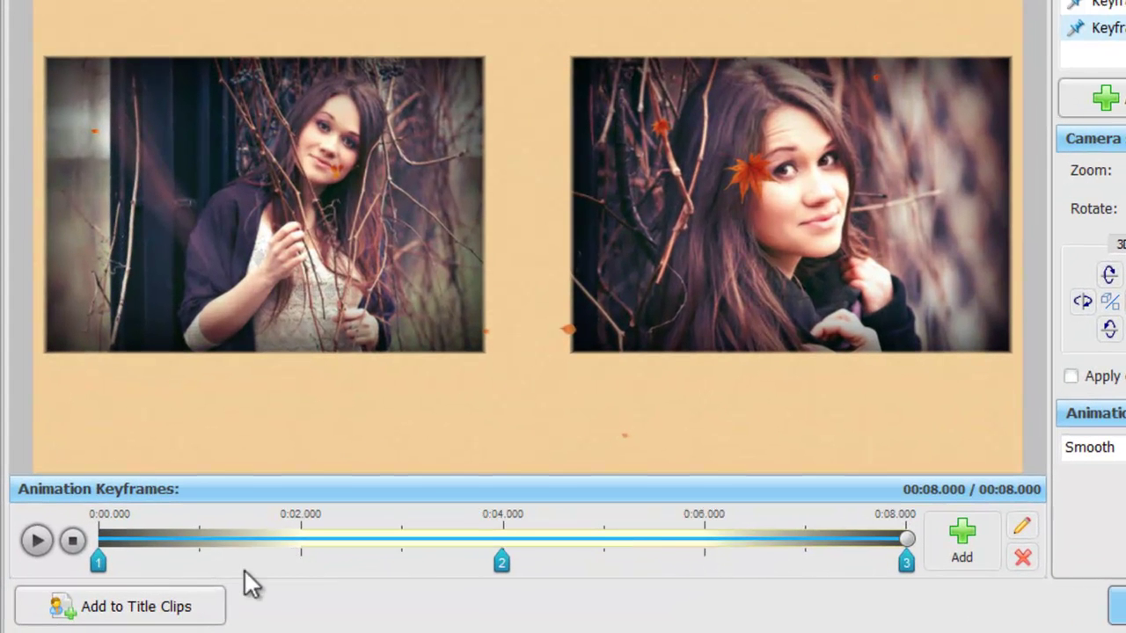
- Save the slide as title clip template 'autumn-waltz', close the editor, and select it in My Title Clips
left_click(197, 619)
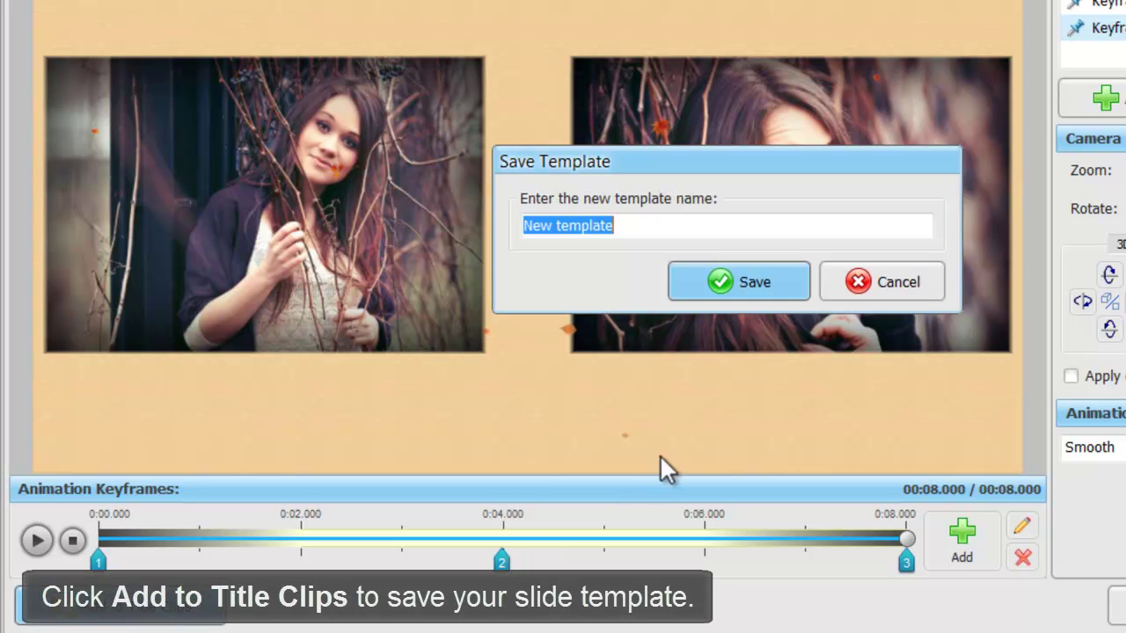
type("autumn-waltz")
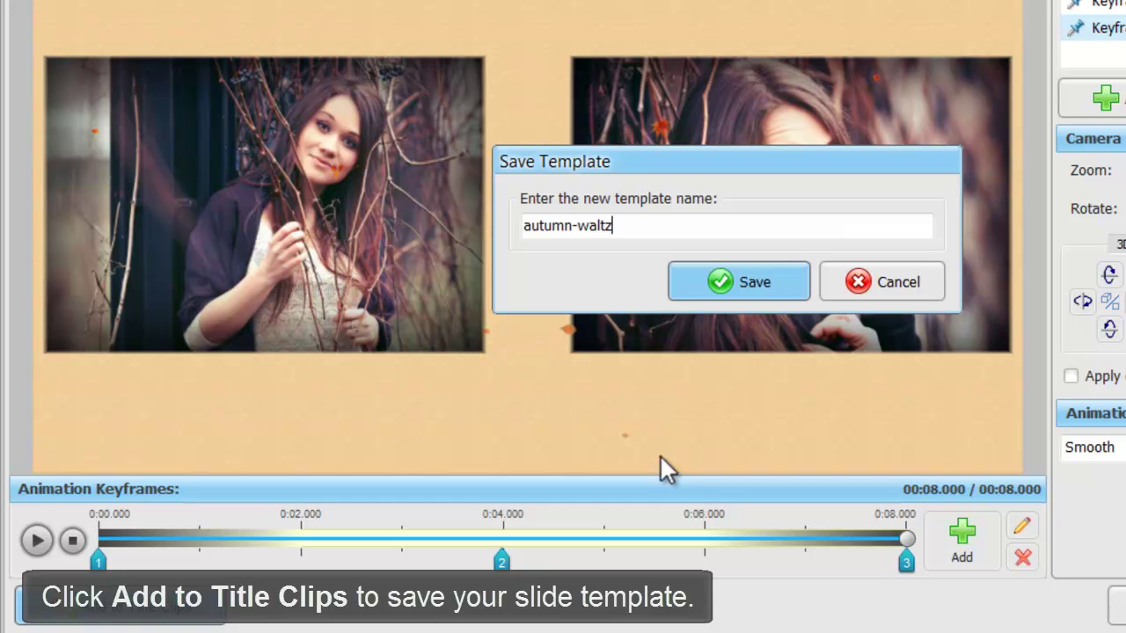
left_click(754, 283)
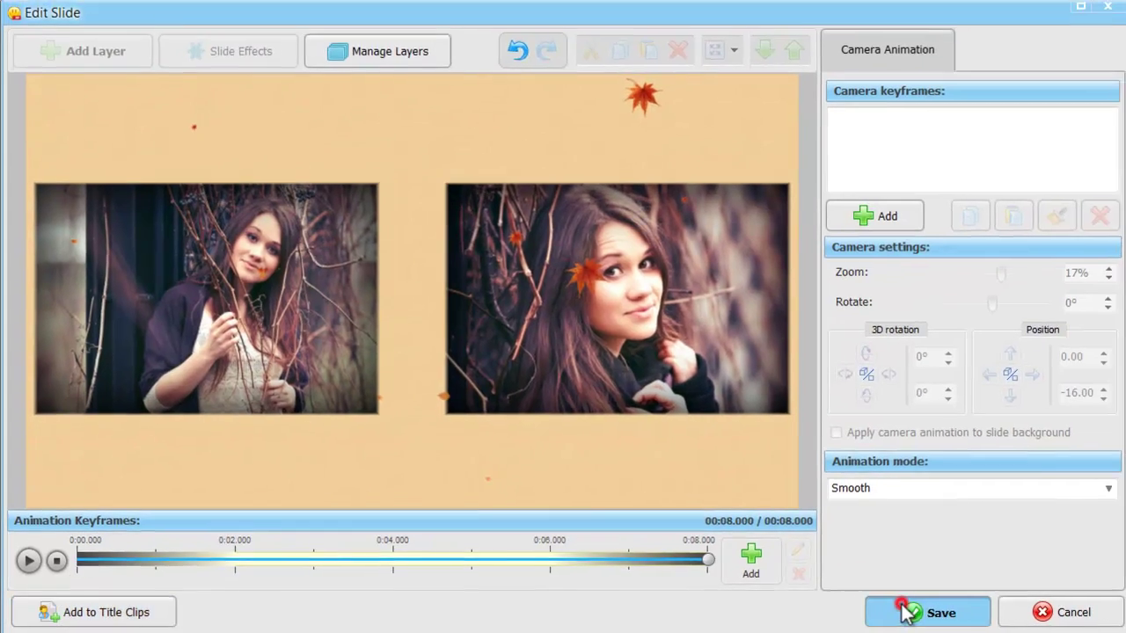
left_click(1090, 607)
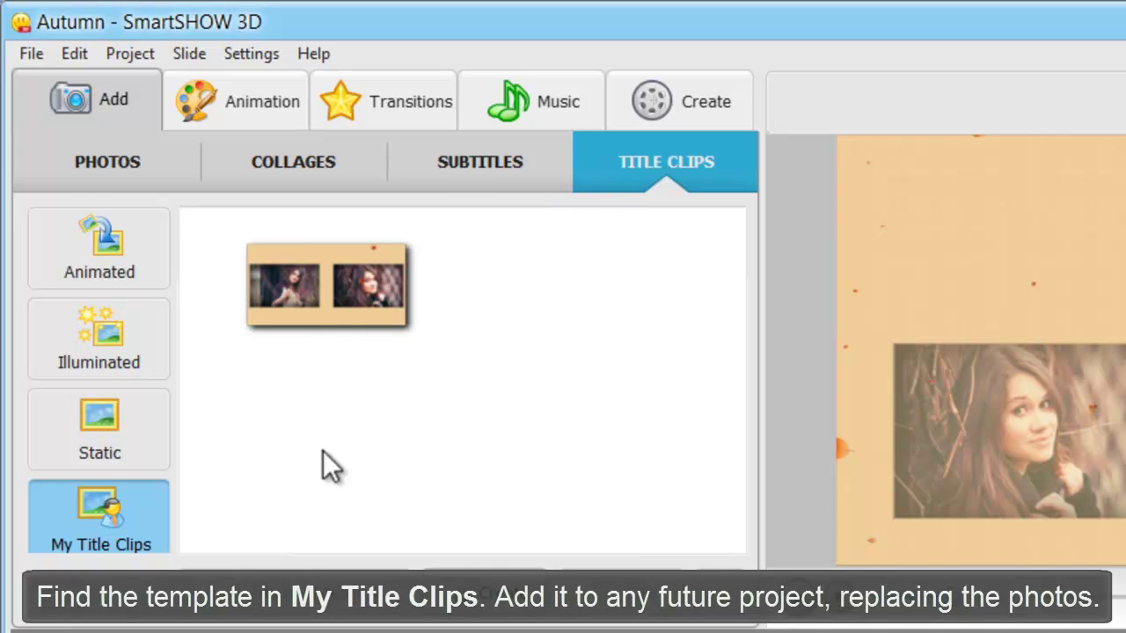
left_click(297, 312)
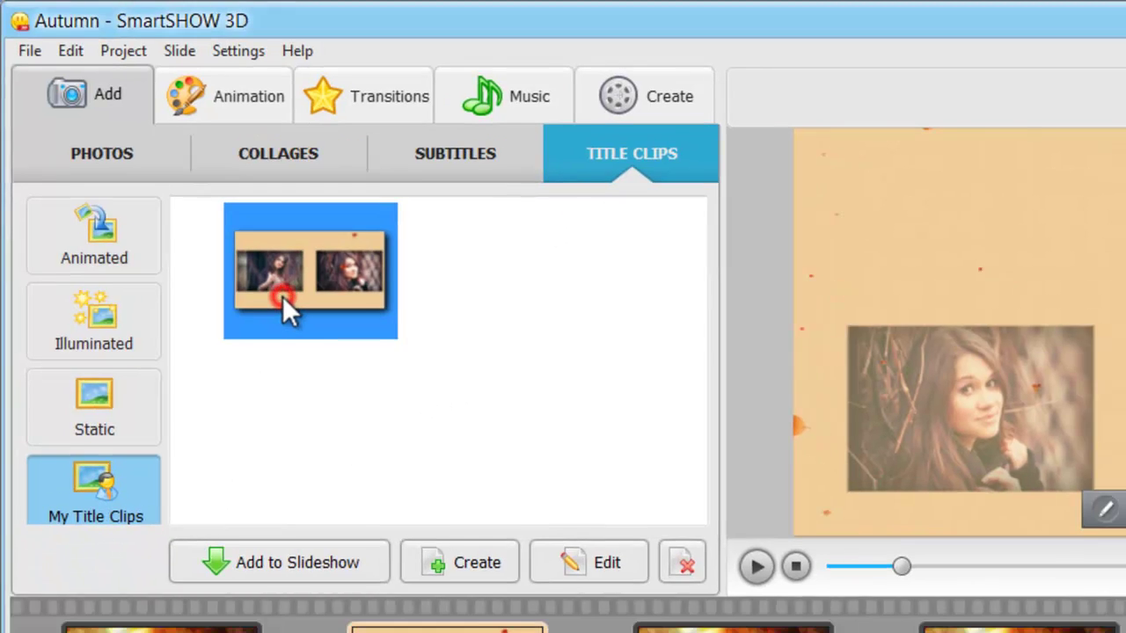